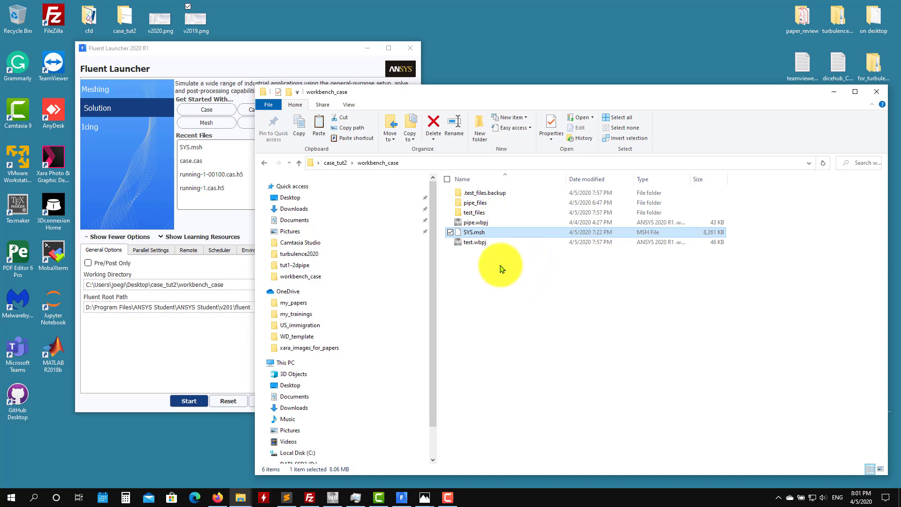
Copy the SYS.msh mesh file from the test_files\dp0\SYS\MECH folder
{"action": "double_click", "coordinate": [479, 214]}
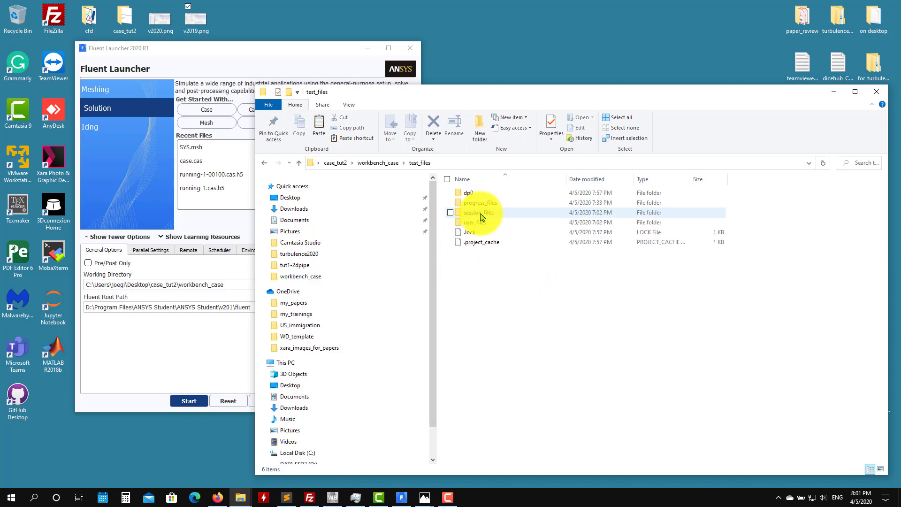
{"action": "double_click", "coordinate": [476, 195]}
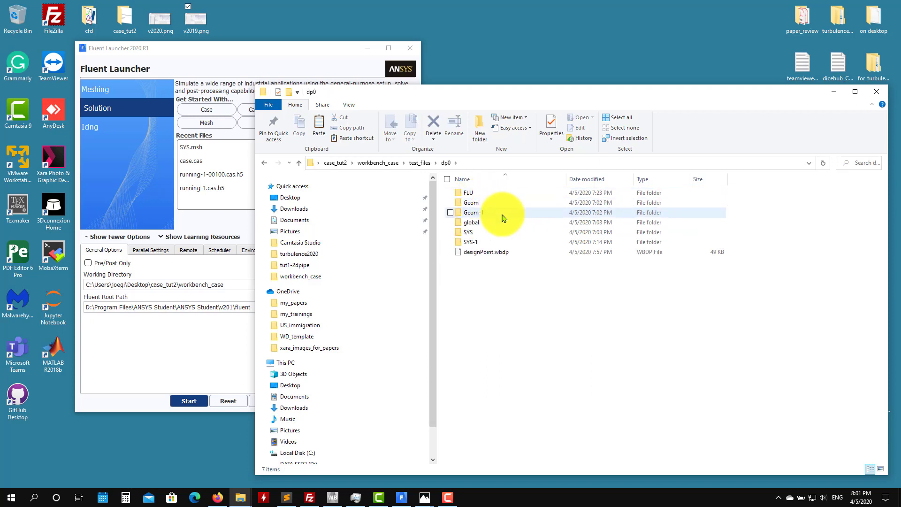
{"action": "double_click", "coordinate": [469, 233]}
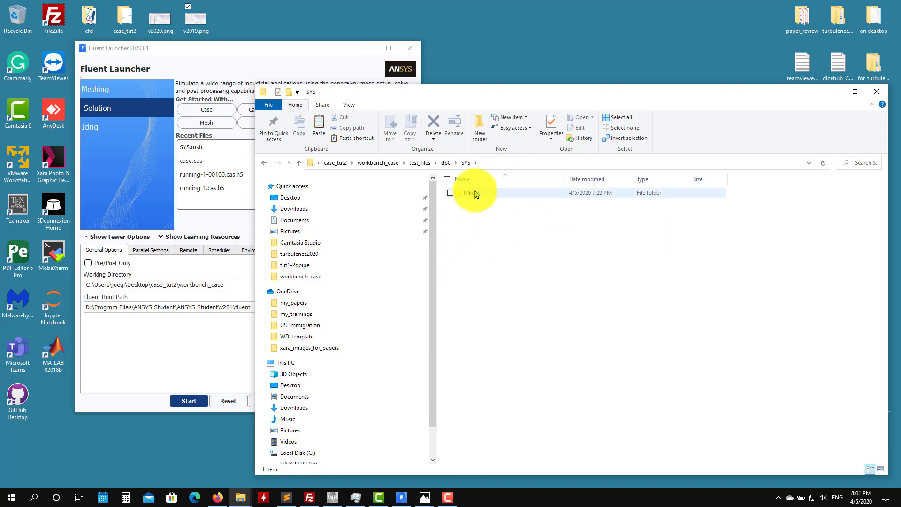
{"action": "double_click", "coordinate": [476, 194]}
{"action": "left_click", "coordinate": [472, 196]}
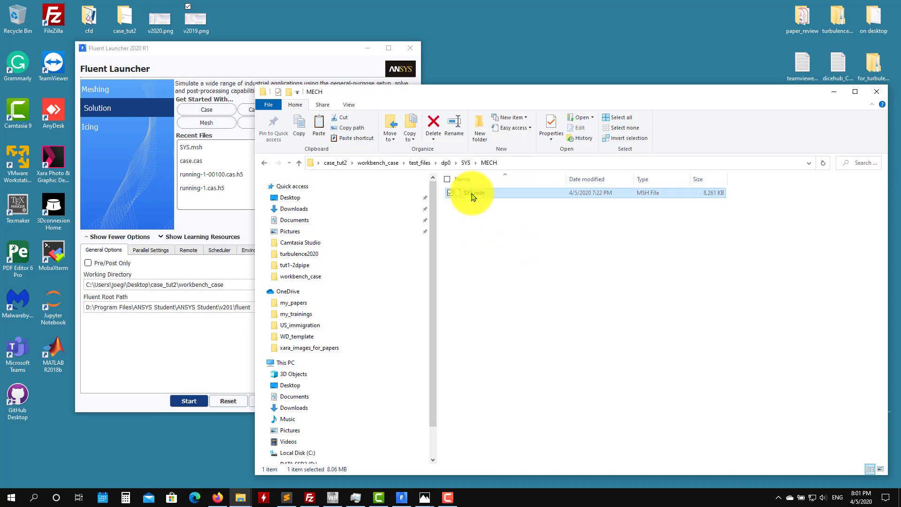
{"action": "right_click", "coordinate": [473, 196]}
{"action": "left_click", "coordinate": [521, 364]}
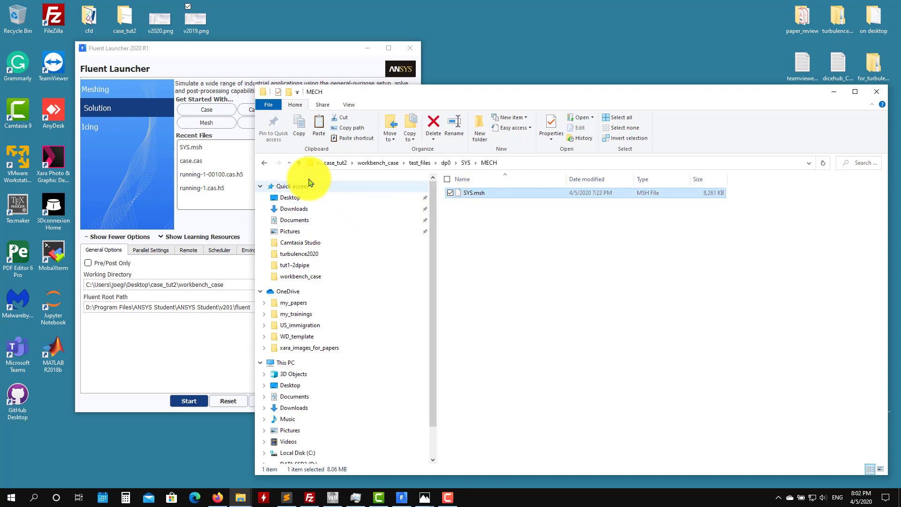
Paste the copied mesh file into the workbench_case folder, replacing the existing SYS.msh
{"action": "left_click", "coordinate": [298, 164]}
{"action": "left_click", "coordinate": [298, 163]}
{"action": "left_click", "coordinate": [299, 164]}
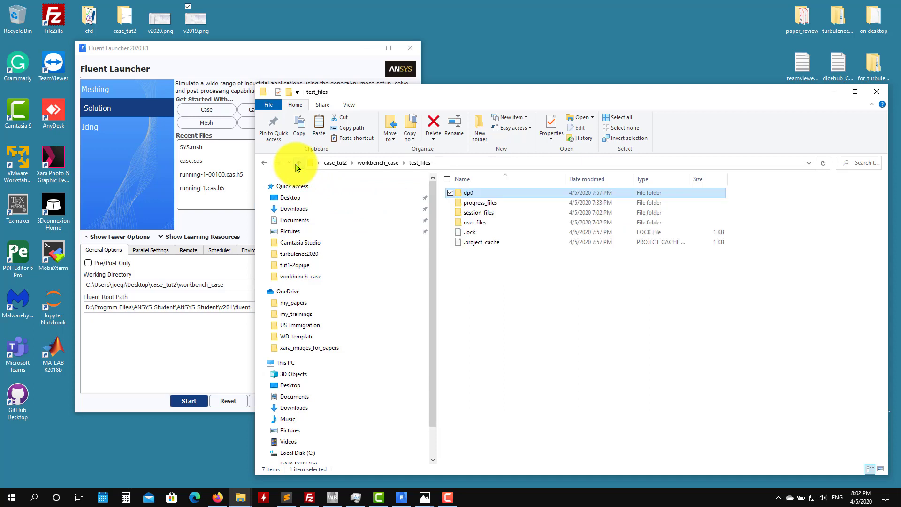
{"action": "left_click", "coordinate": [298, 163]}
{"action": "right_click", "coordinate": [502, 291]}
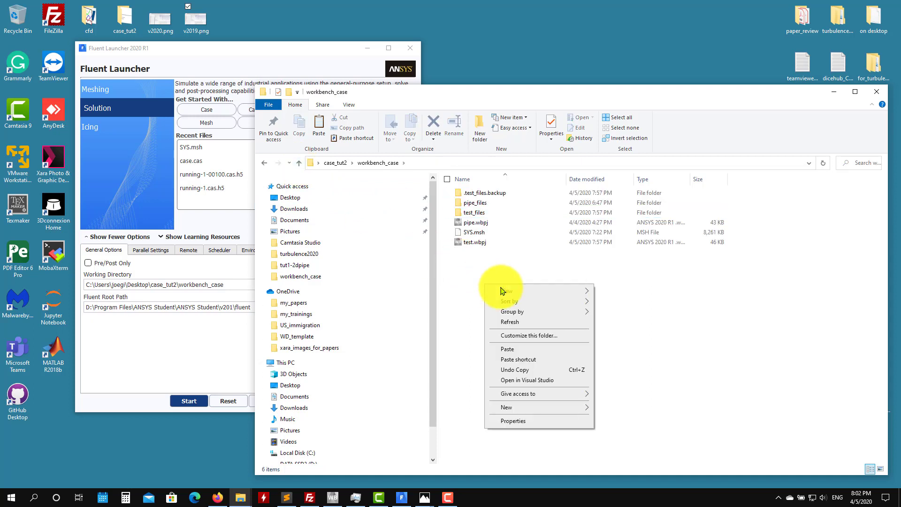
{"action": "left_click", "coordinate": [516, 349]}
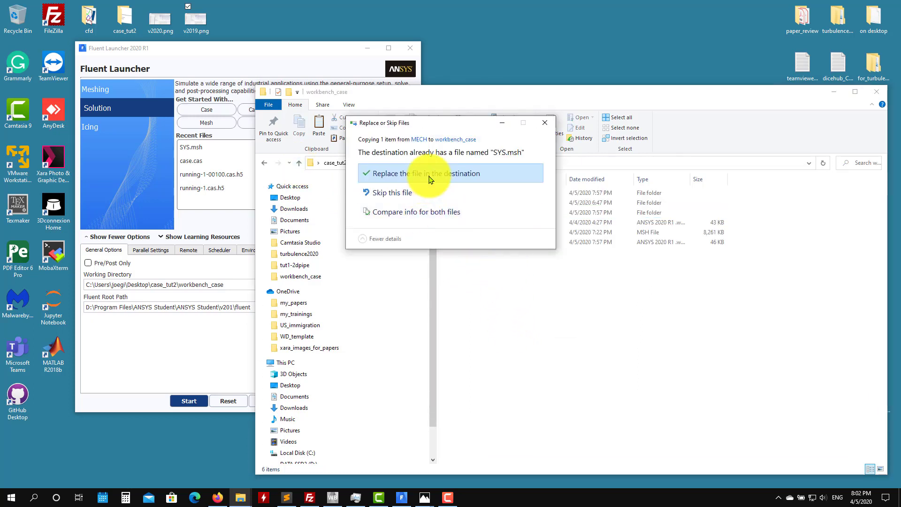
{"action": "left_click", "coordinate": [431, 178]}
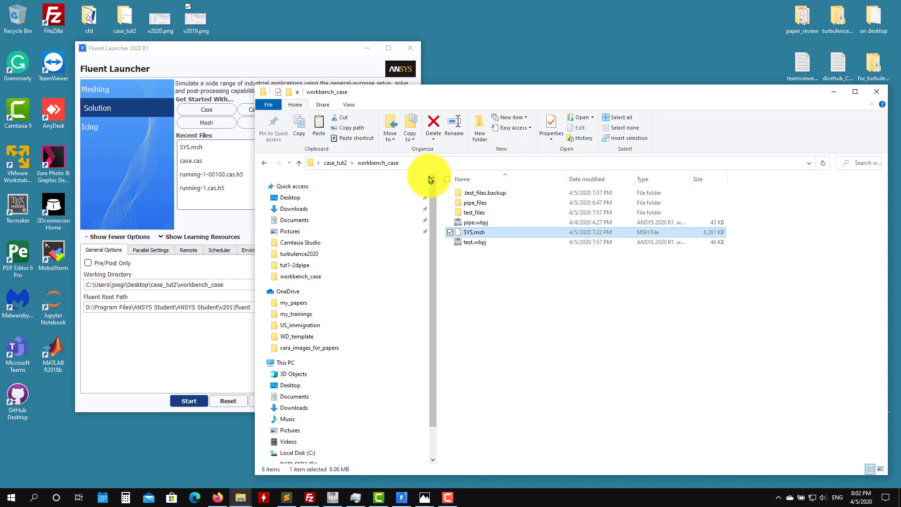
Switch to Fluent Launcher and start a 3D double-precision solution session with 4 solver processes in the workbench_case working directory
{"action": "left_click", "coordinate": [169, 361]}
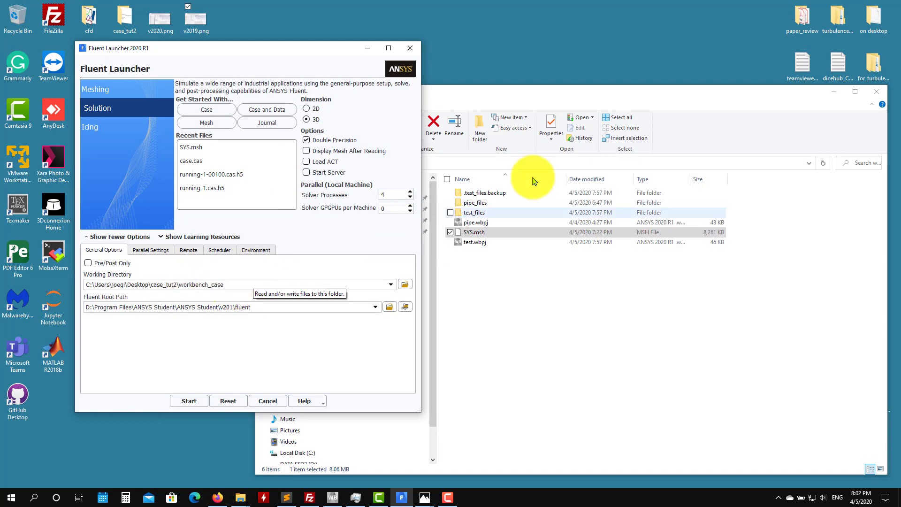
{"action": "left_click", "coordinate": [543, 96]}
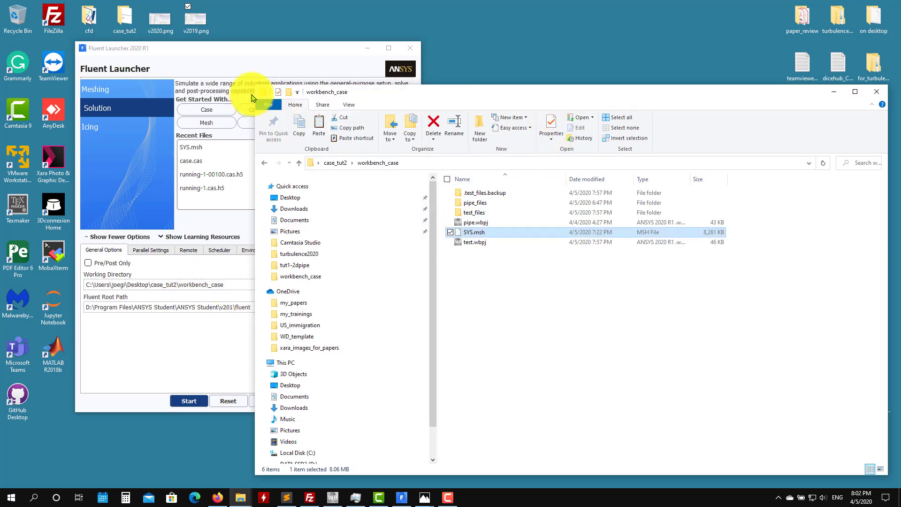
{"action": "left_click", "coordinate": [306, 57]}
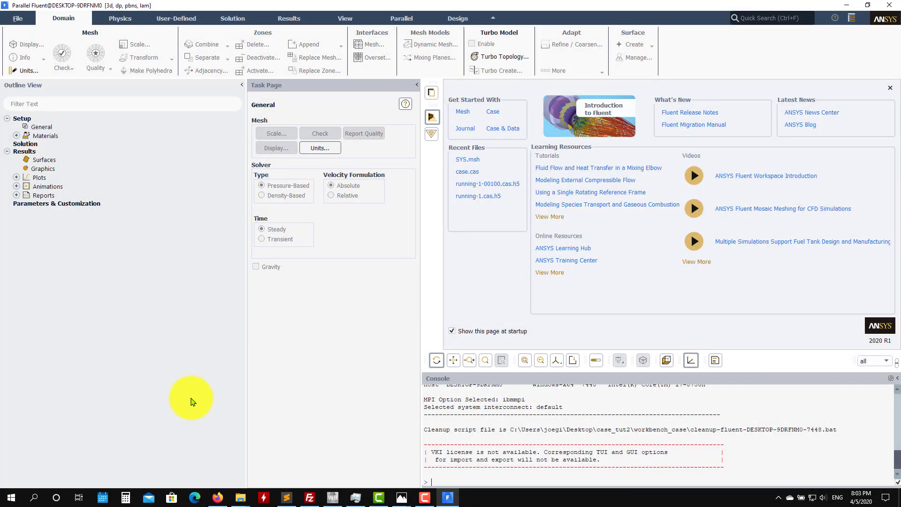
Read the mesh file SYS.msh from the workbench_case folder
{"action": "left_click", "coordinate": [19, 19]}
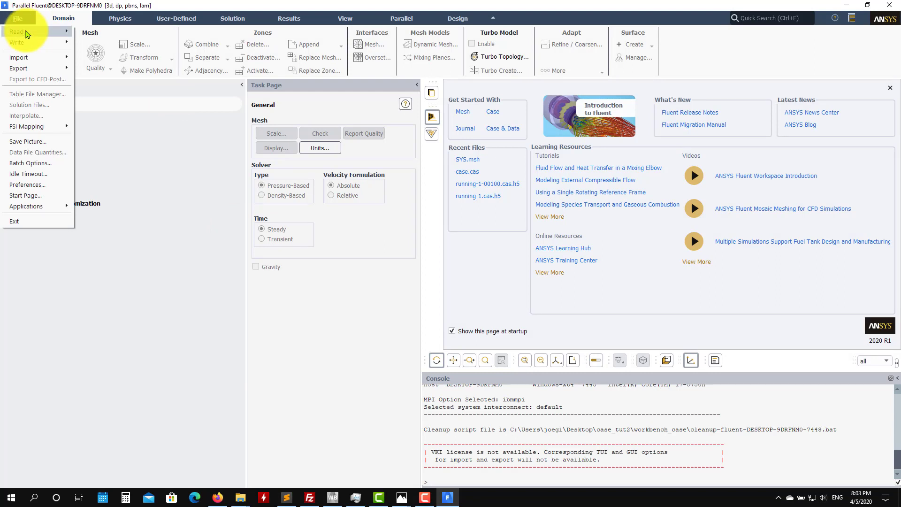
{"action": "mouse_move", "coordinate": [27, 34]}
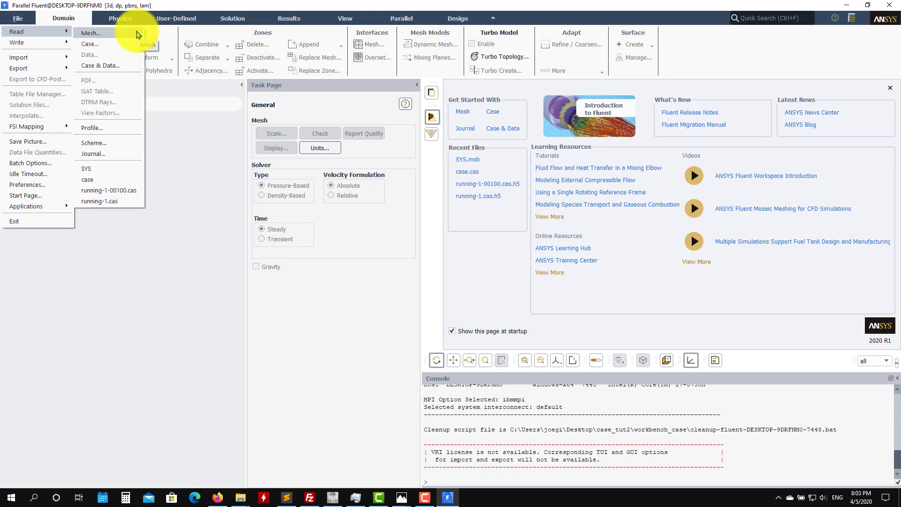
{"action": "left_click", "coordinate": [139, 34]}
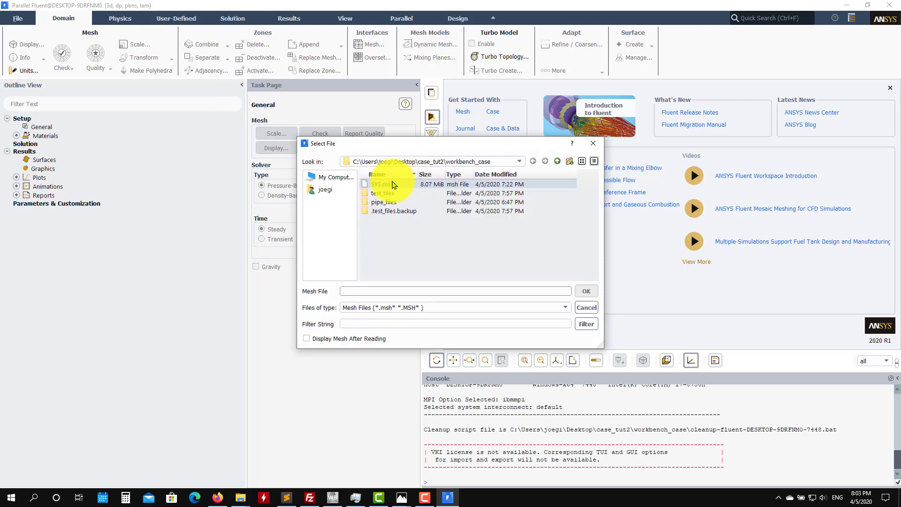
{"action": "left_click", "coordinate": [393, 184]}
{"action": "left_click", "coordinate": [586, 291]}
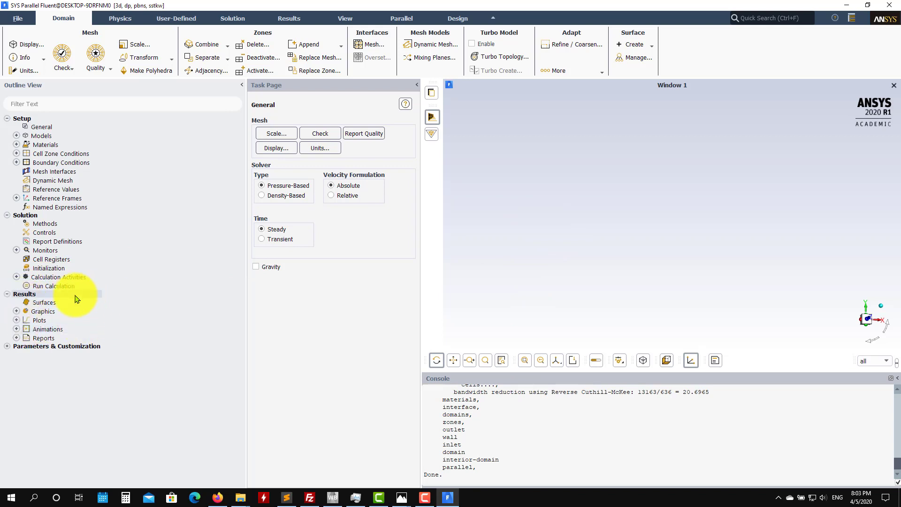
Display the mesh with edges and faces on the inlet, outlet and wall surfaces
{"action": "left_click", "coordinate": [16, 311]}
{"action": "double_click", "coordinate": [49, 321]}
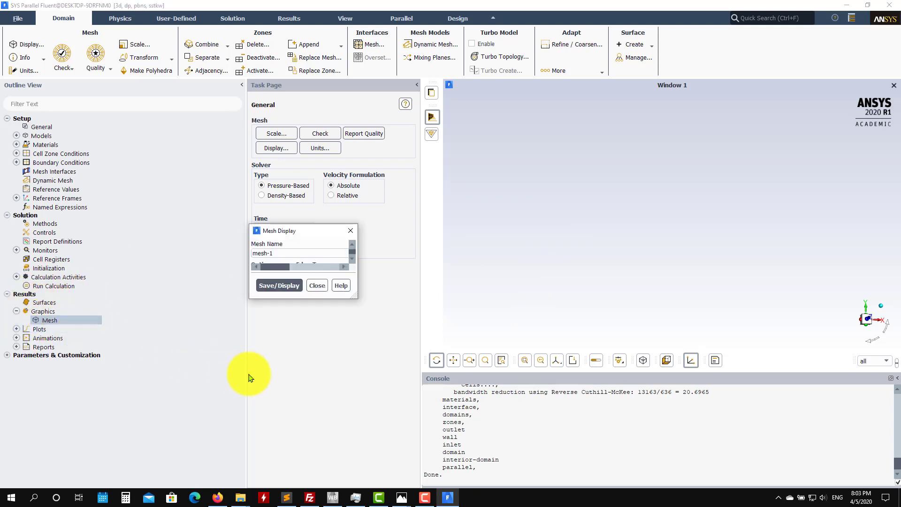
{"action": "left_click", "coordinate": [358, 470]}
{"action": "left_click_drag", "start_coordinate": [699, 257], "coordinate": [638, 234]}
{"action": "scroll", "coordinate": [631, 182], "scroll_direction": "up", "scroll_amount": 8}
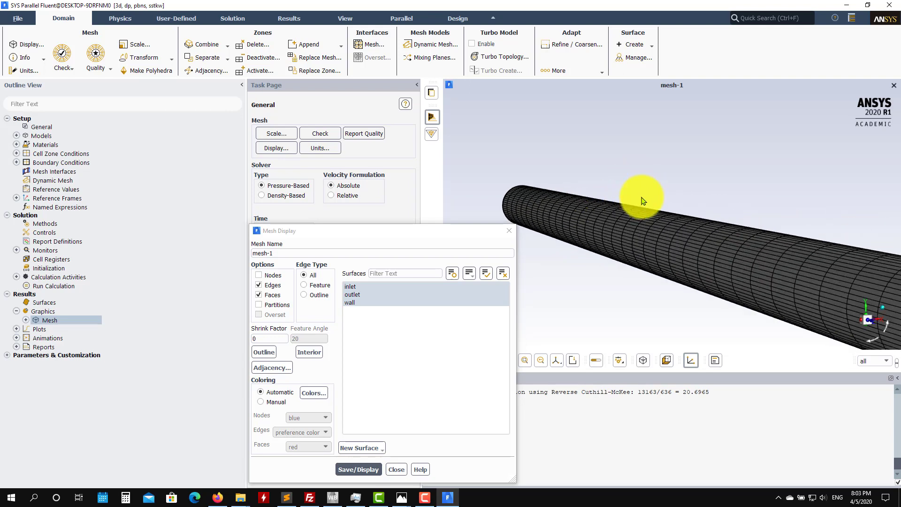
{"action": "left_click", "coordinate": [510, 230]}
Set the fluid material air to a constant density of 1 kg/m3 and a viscosity of 0.000001 kg/m-s
{"action": "left_click", "coordinate": [44, 127]}
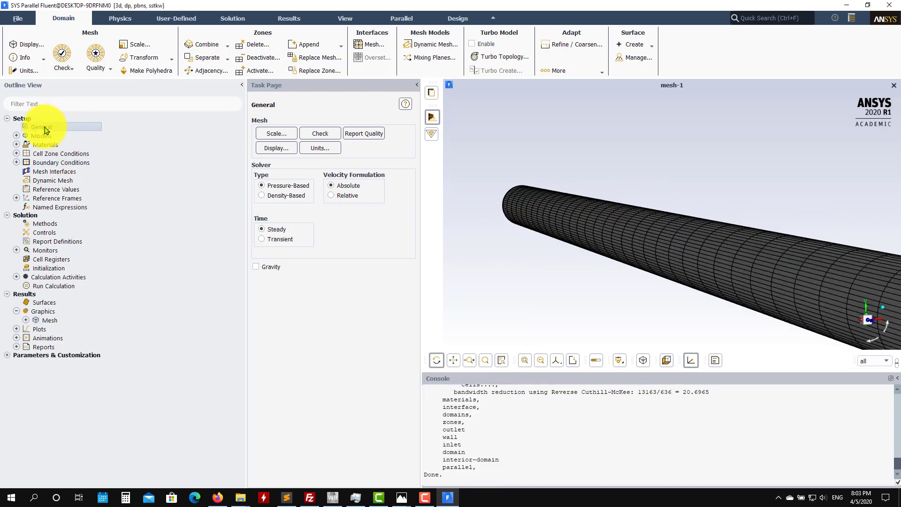
{"action": "left_click", "coordinate": [16, 136]}
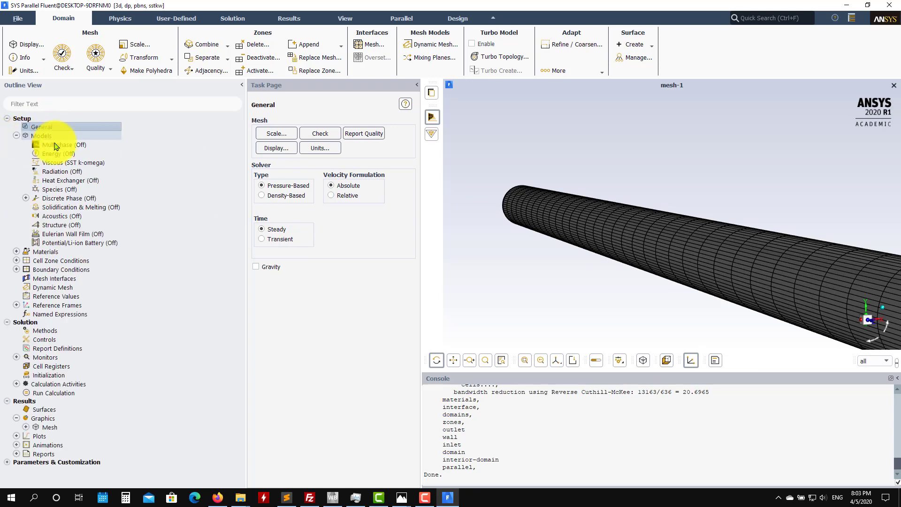
{"action": "left_click", "coordinate": [16, 251]}
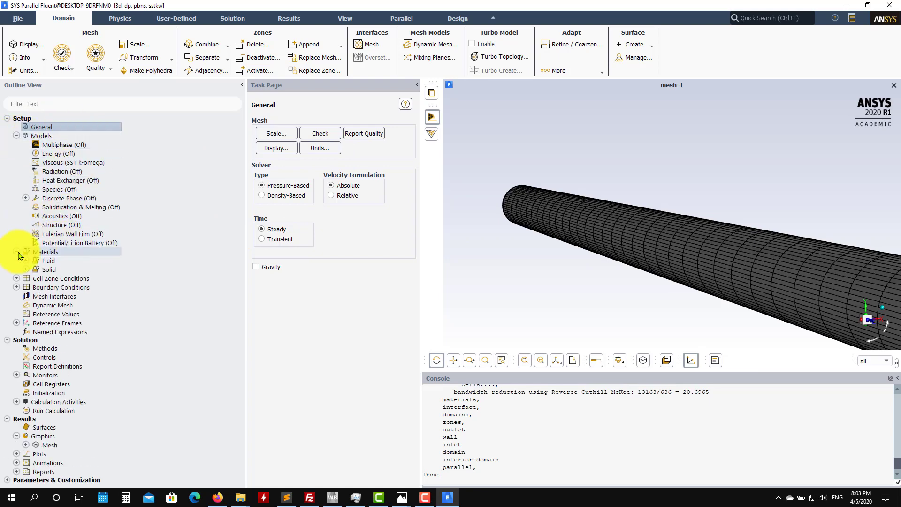
{"action": "double_click", "coordinate": [47, 261]}
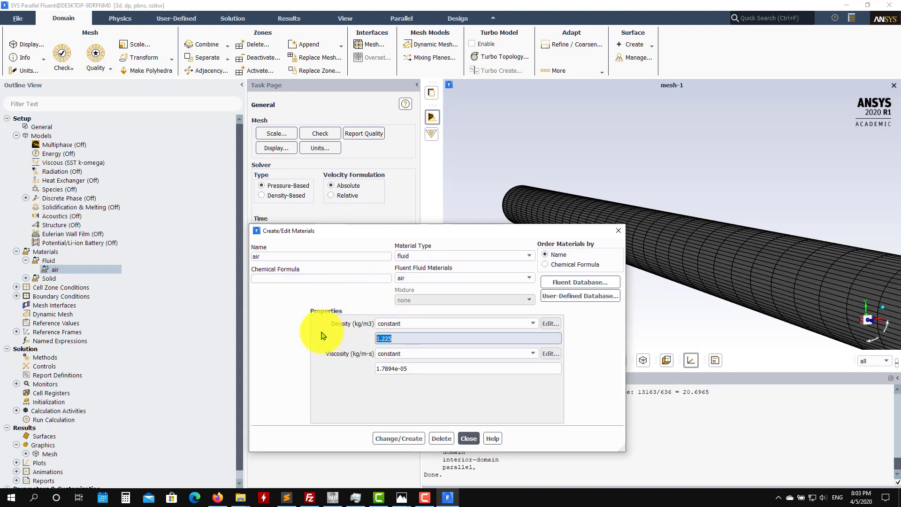
{"action": "type", "text": "1"}
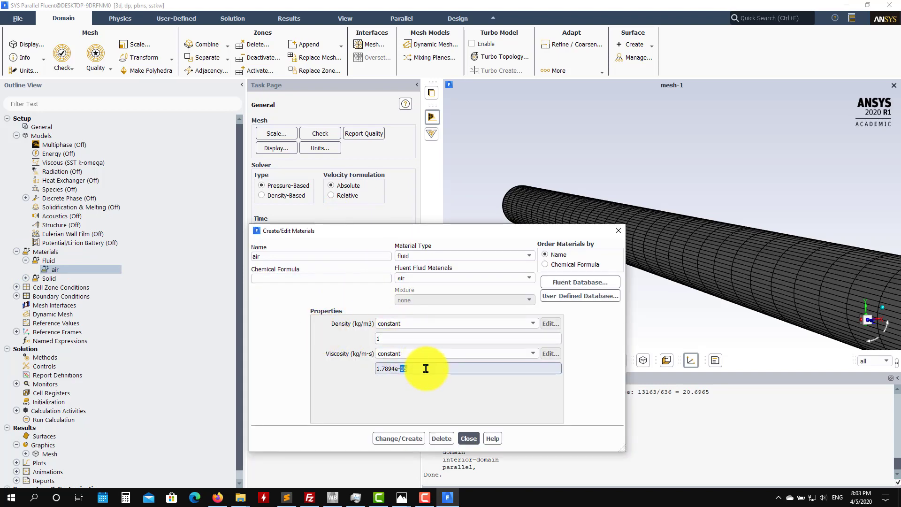
{"action": "triple_click", "coordinate": [425, 368]}
{"action": "type", "text": "0"}
{"action": "type", "text": ".000001"}
{"action": "left_click", "coordinate": [469, 439]}
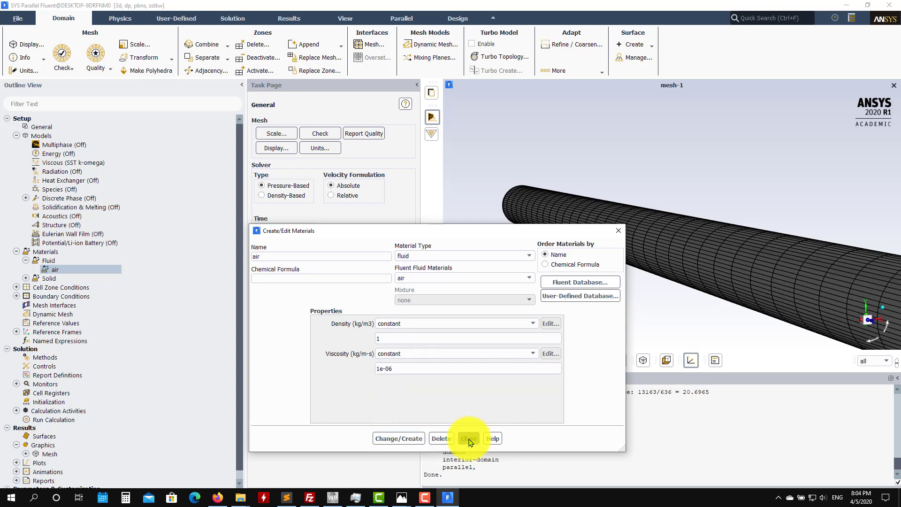
Set the velocity magnitude of the inlet boundary condition to 1 m/s
{"action": "left_click", "coordinate": [16, 296]}
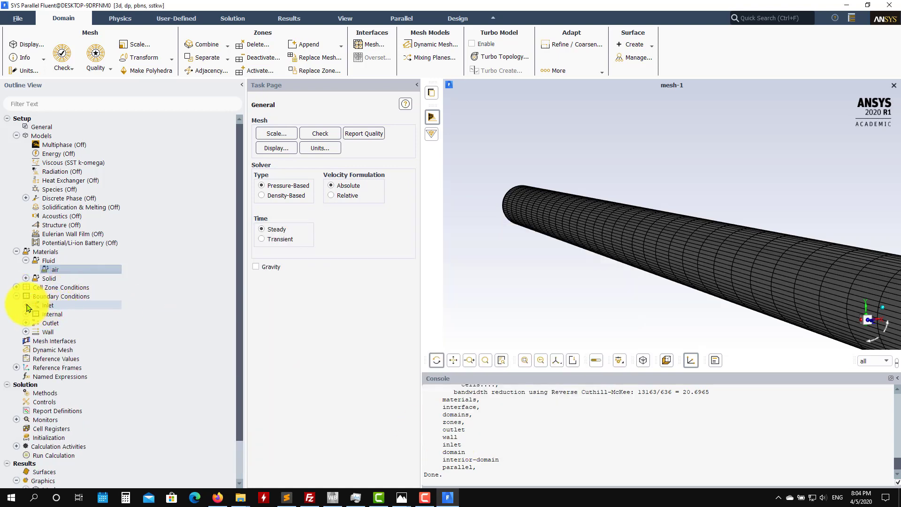
{"action": "left_click", "coordinate": [26, 305]}
{"action": "double_click", "coordinate": [64, 314]}
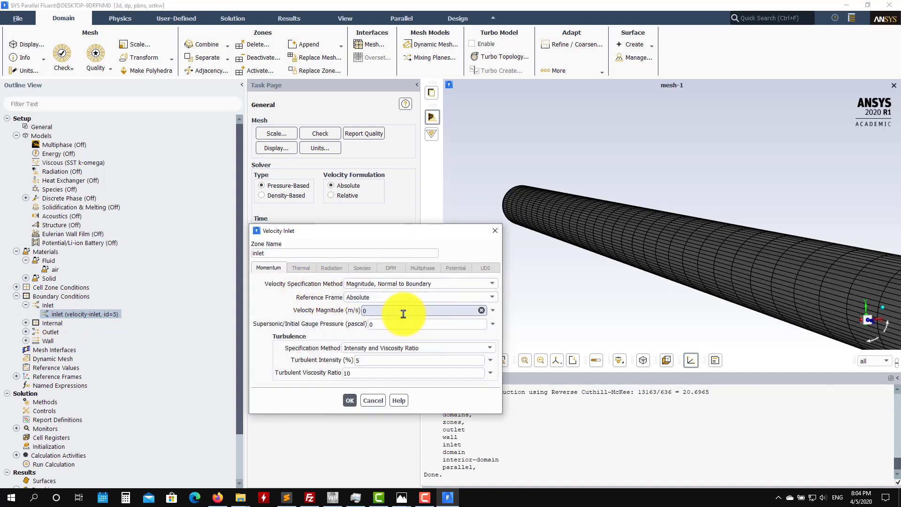
{"action": "left_click", "coordinate": [350, 400]}
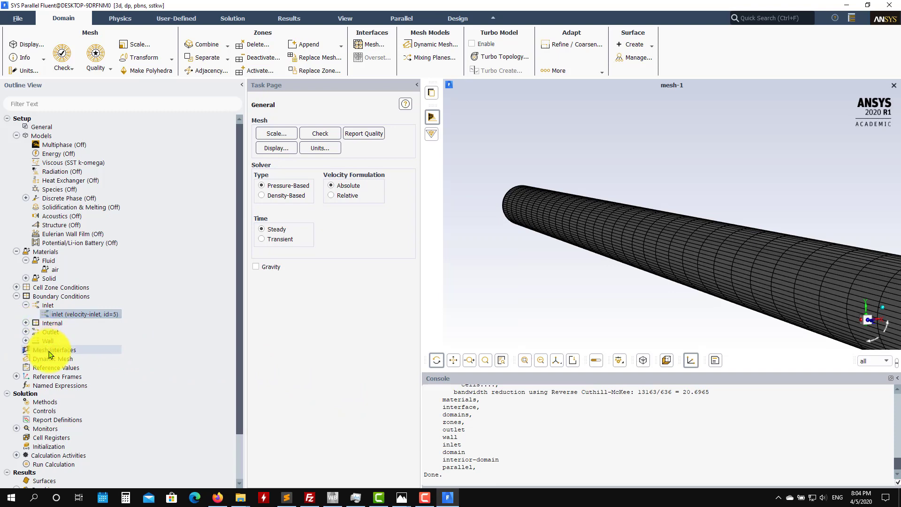
Set the pressure-velocity coupling scheme to SIMPLE and review the under-relaxation factors
{"action": "scroll", "coordinate": [51, 397], "scroll_direction": "down", "scroll_amount": 2}
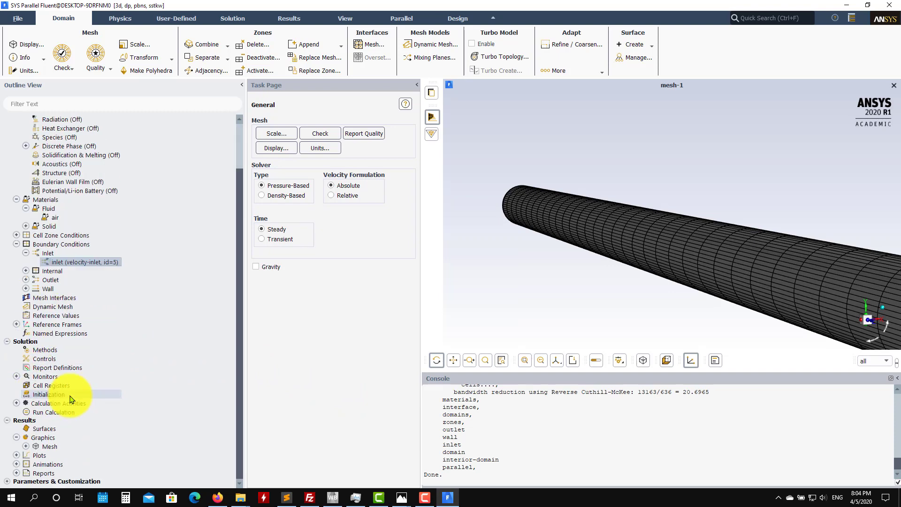
{"action": "left_click", "coordinate": [52, 353]}
{"action": "left_click", "coordinate": [405, 141]}
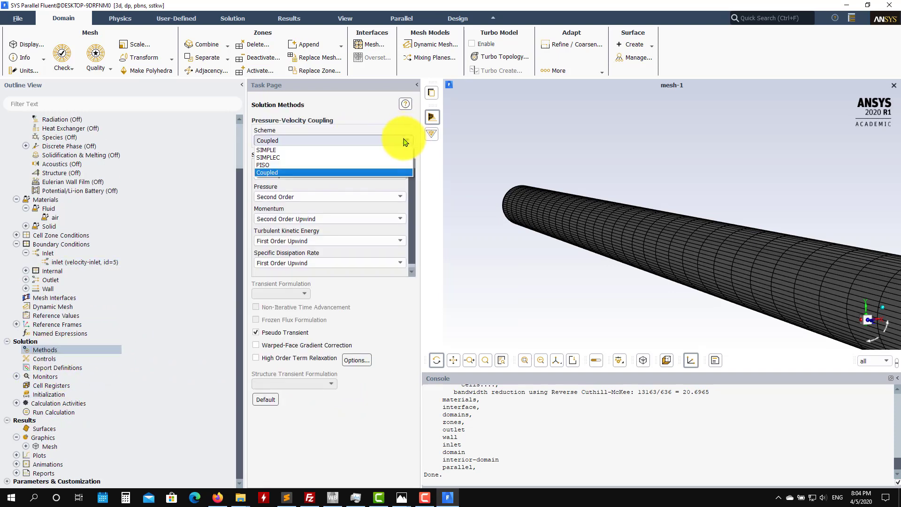
{"action": "left_click", "coordinate": [305, 150]}
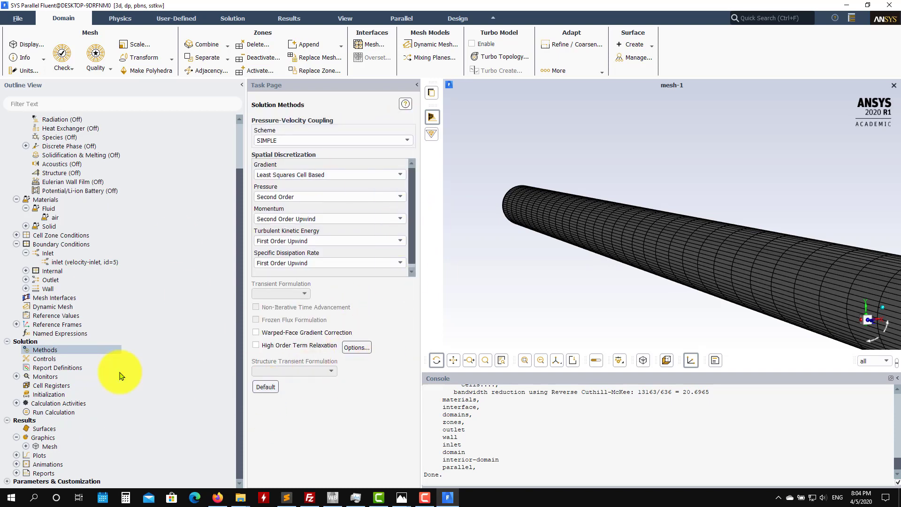
{"action": "left_click", "coordinate": [60, 359]}
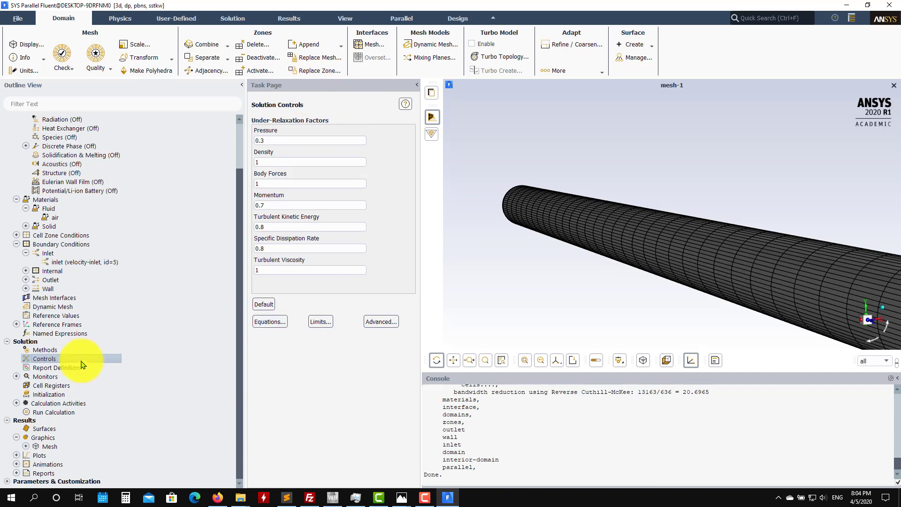
Initialize the solution with Standard Initialization, computing the initial values from the inlet
{"action": "left_click", "coordinate": [52, 395]}
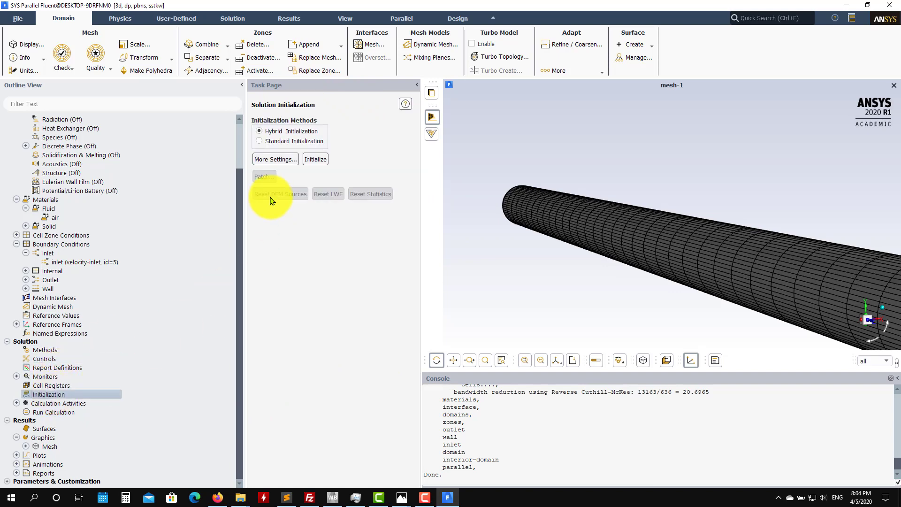
{"action": "left_click", "coordinate": [297, 142]}
{"action": "left_click", "coordinate": [289, 162]}
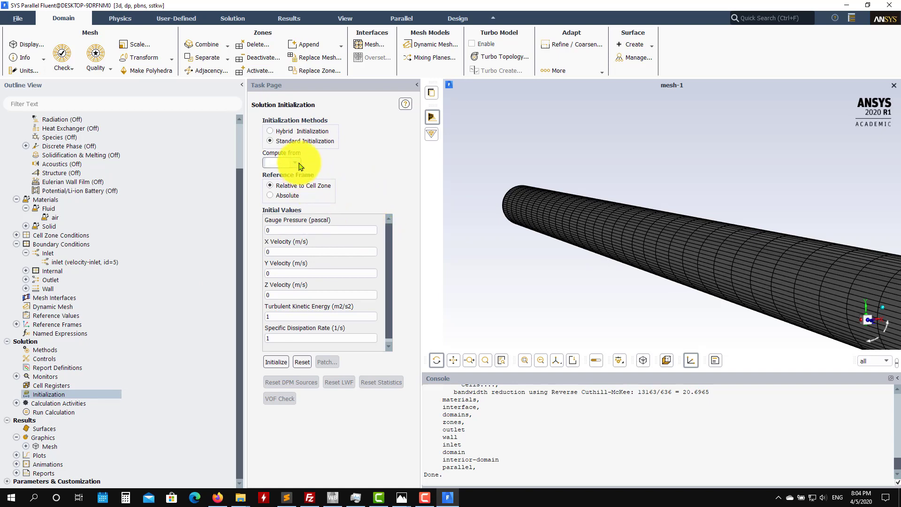
{"action": "left_click", "coordinate": [286, 182]}
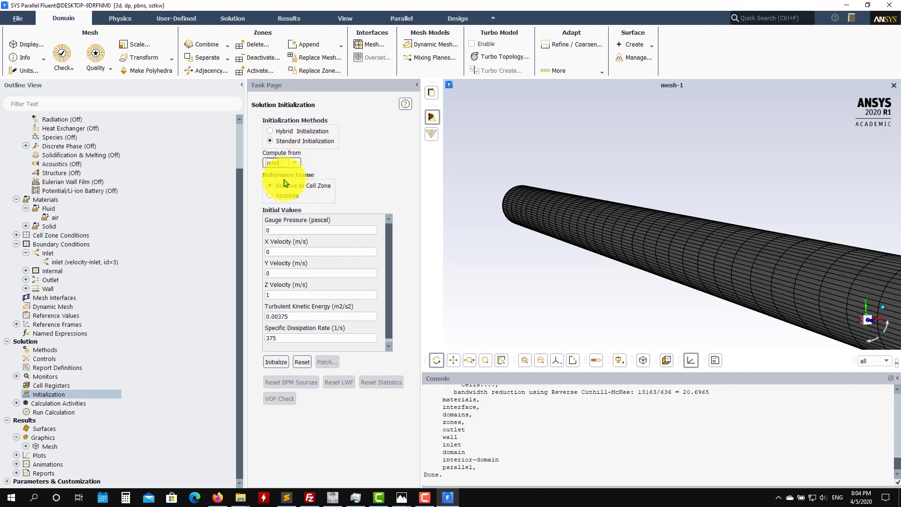
{"action": "left_click", "coordinate": [276, 364]}
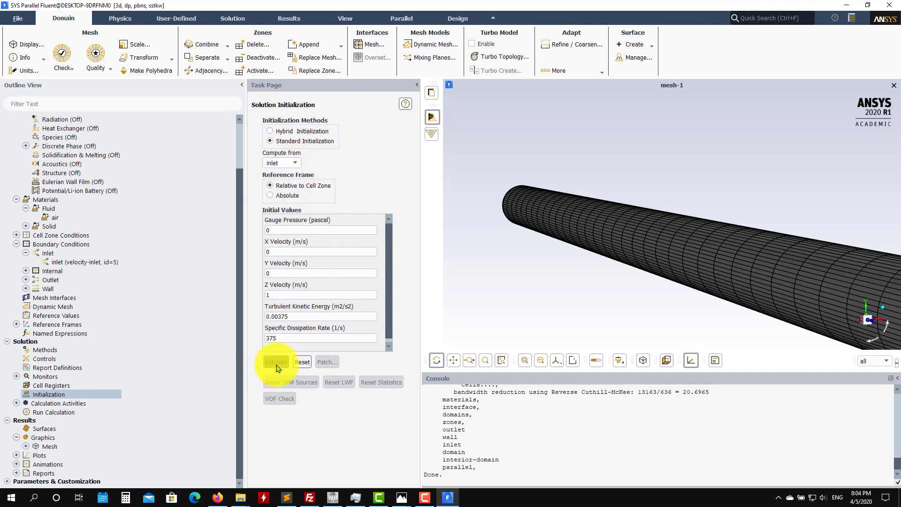
Set the number of iterations to 500 and run the calculation to completion
{"action": "left_click", "coordinate": [70, 414]}
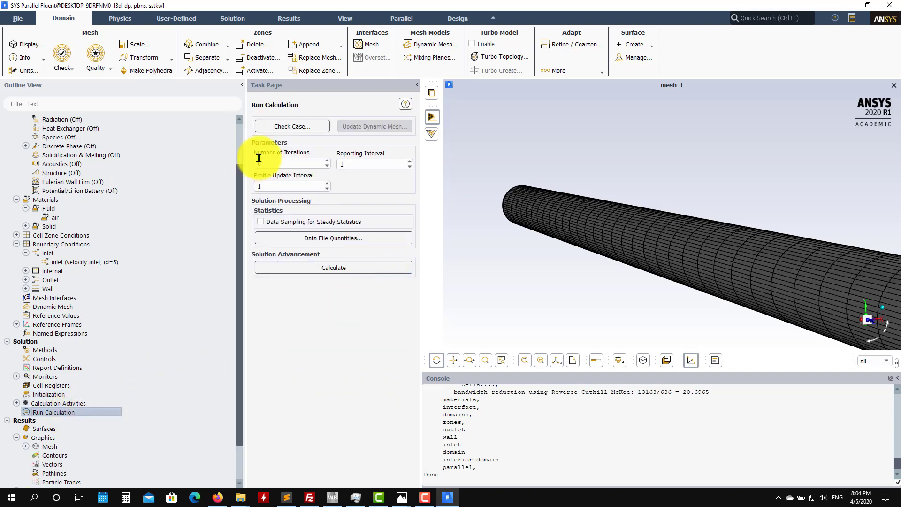
{"action": "double_click", "coordinate": [264, 164]}
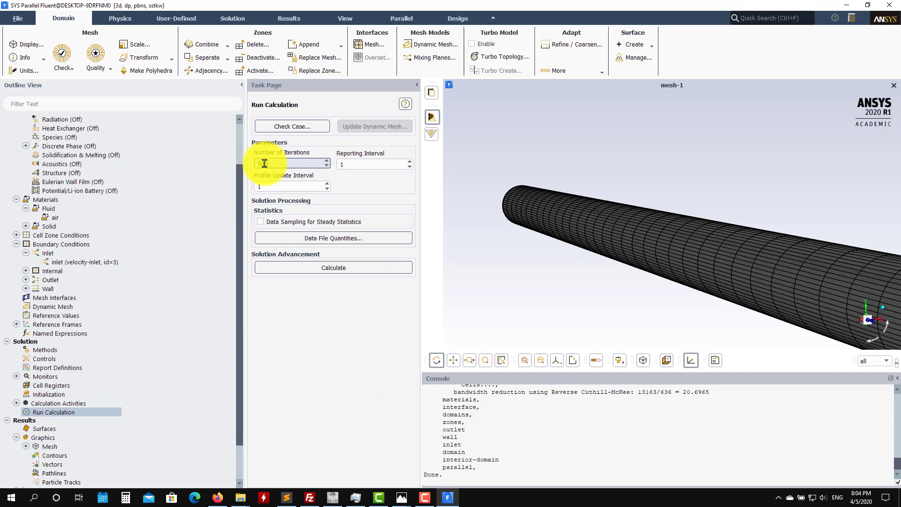
{"action": "type", "text": "500"}
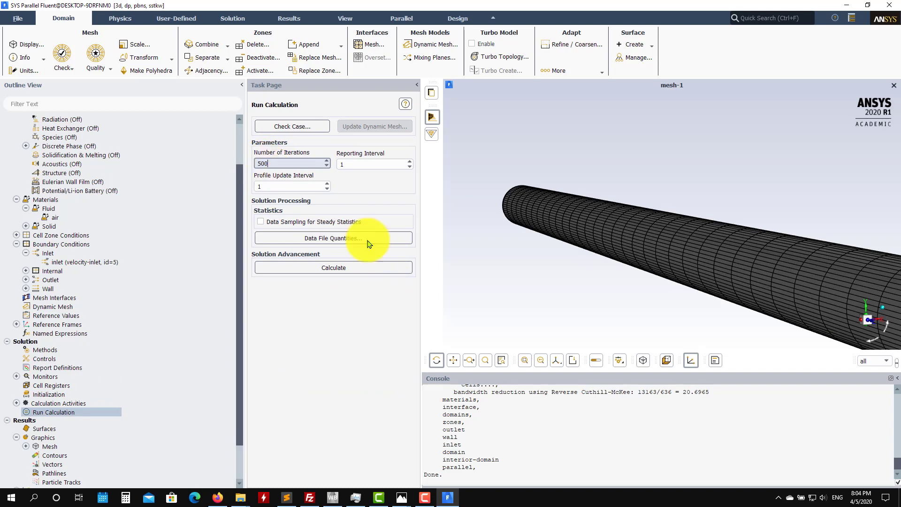
{"action": "left_click", "coordinate": [372, 269]}
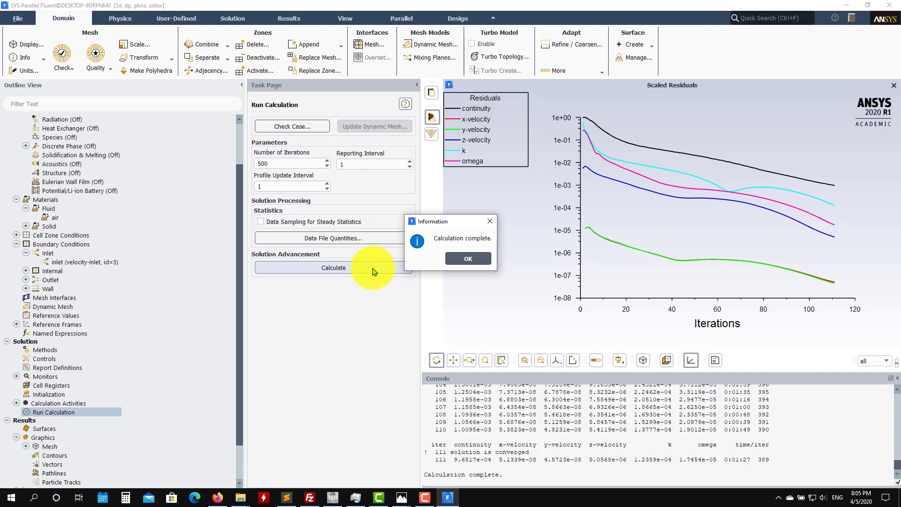
{"action": "left_click", "coordinate": [468, 259]}
Create a filled contour plot on the outlet surface, displaying static pressure first and then velocity magnitude
{"action": "scroll", "coordinate": [50, 371], "scroll_direction": "down", "scroll_amount": 2}
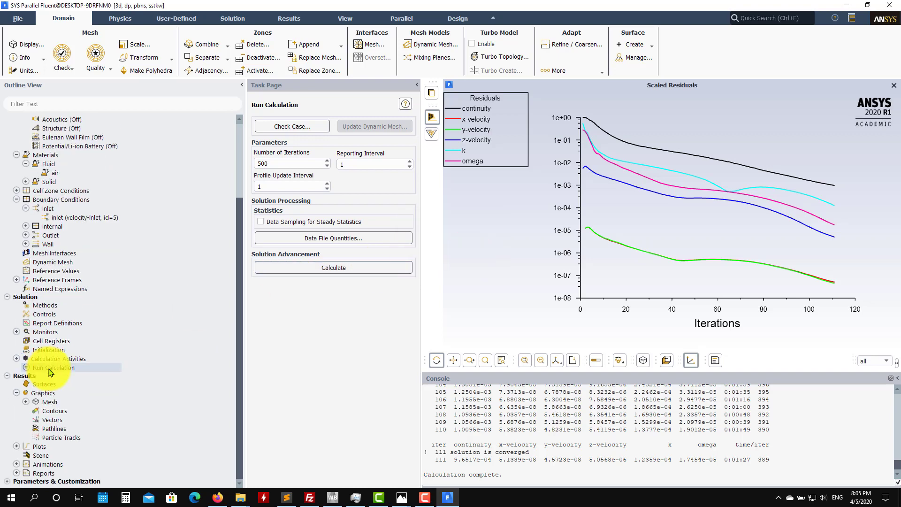
{"action": "double_click", "coordinate": [105, 412]}
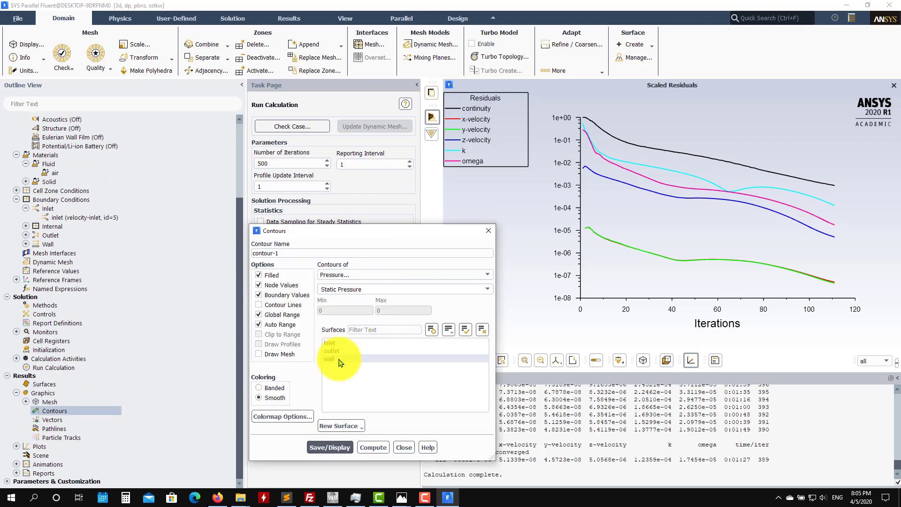
{"action": "left_click", "coordinate": [330, 448]}
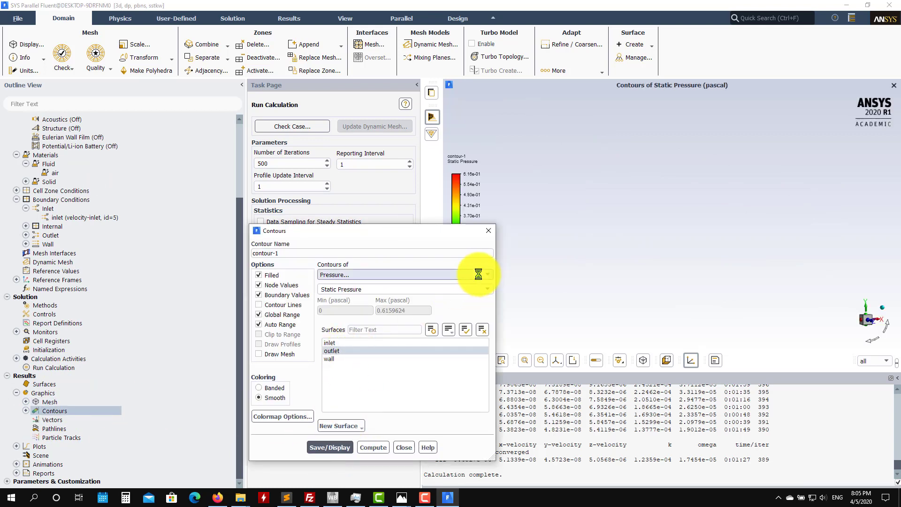
{"action": "left_click", "coordinate": [479, 274]}
{"action": "left_click", "coordinate": [371, 296]}
{"action": "left_click", "coordinate": [330, 448]}
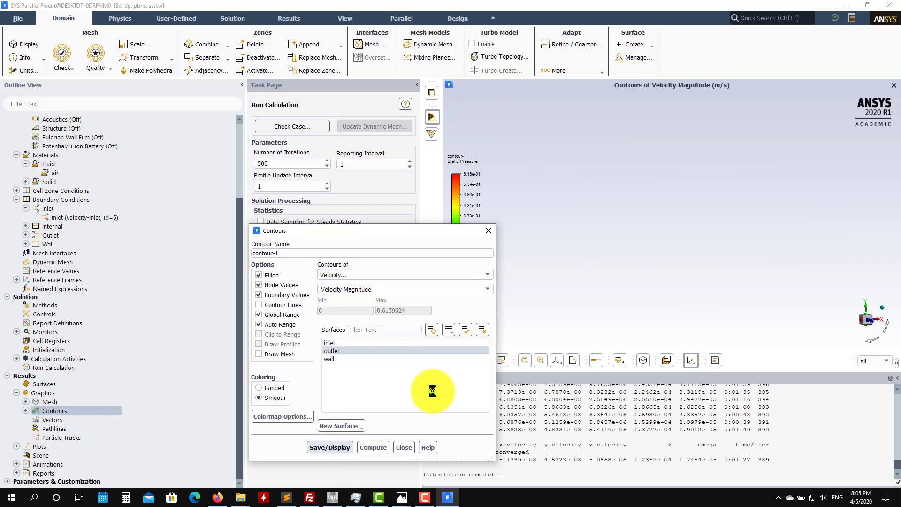
{"action": "left_click", "coordinate": [529, 351]}
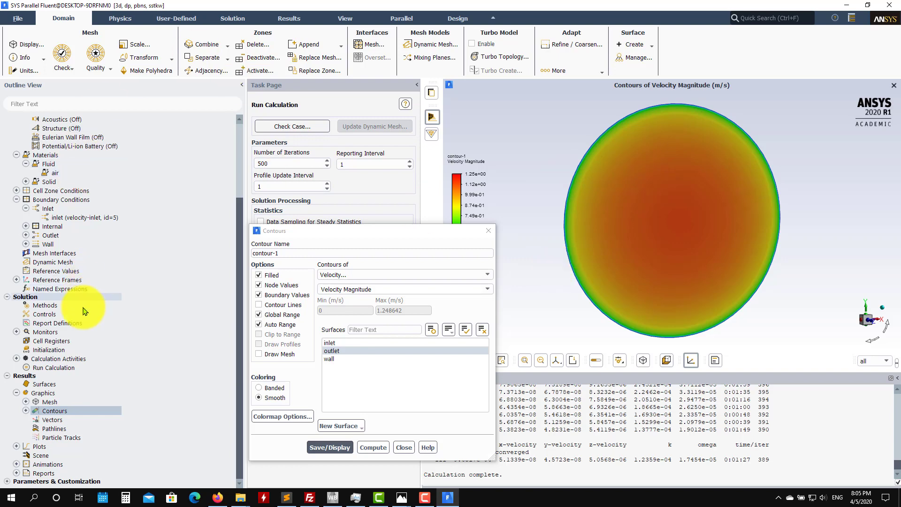
{"action": "scroll", "coordinate": [34, 261], "scroll_direction": "up", "scroll_amount": 4}
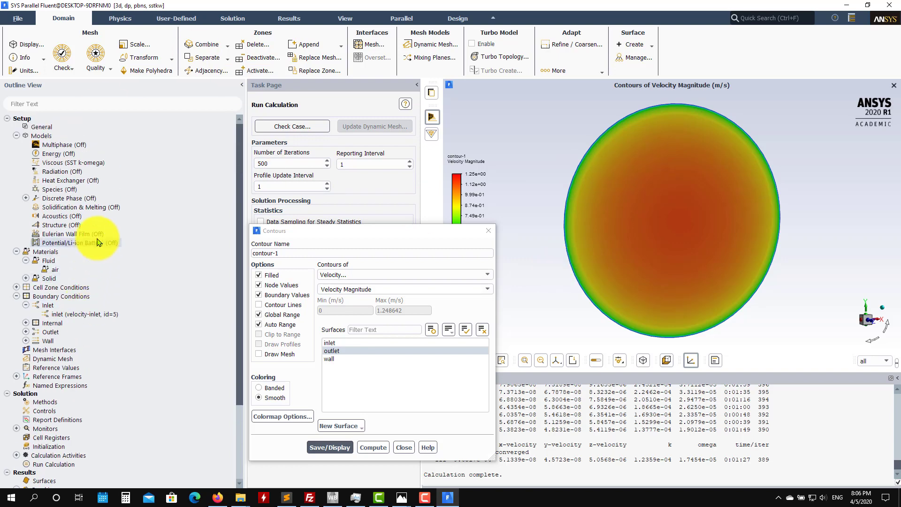
{"action": "scroll", "coordinate": [94, 216], "scroll_direction": "down", "scroll_amount": 2}
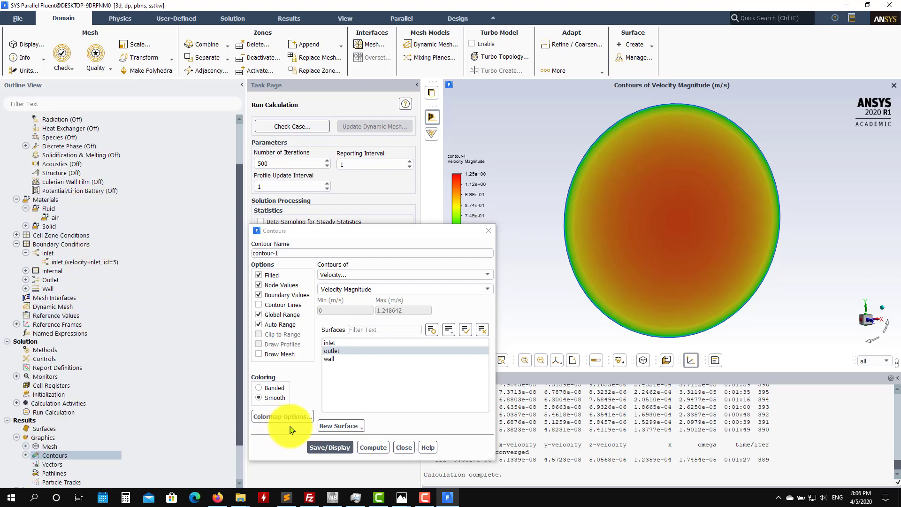
{"action": "left_click", "coordinate": [404, 447]}
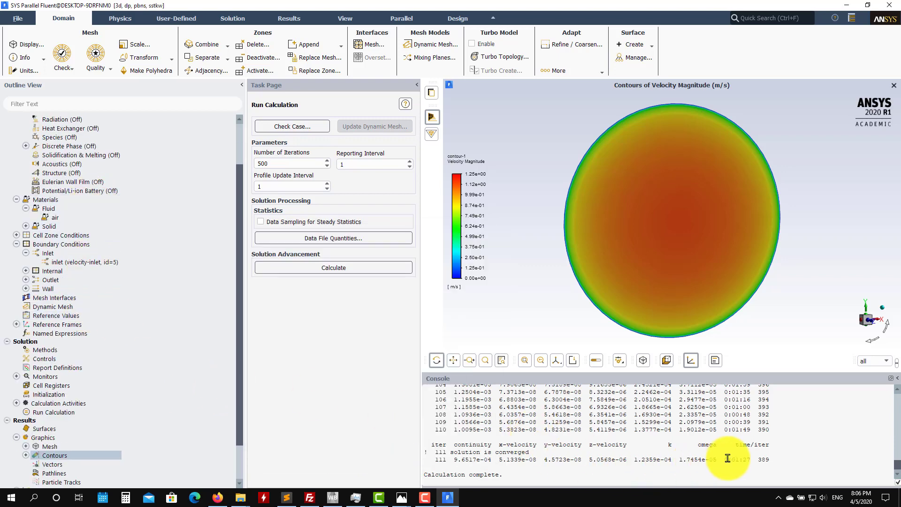
List the top-level console commands, enter the file submenu and review its read and write options
{"action": "left_click", "coordinate": [597, 438]}
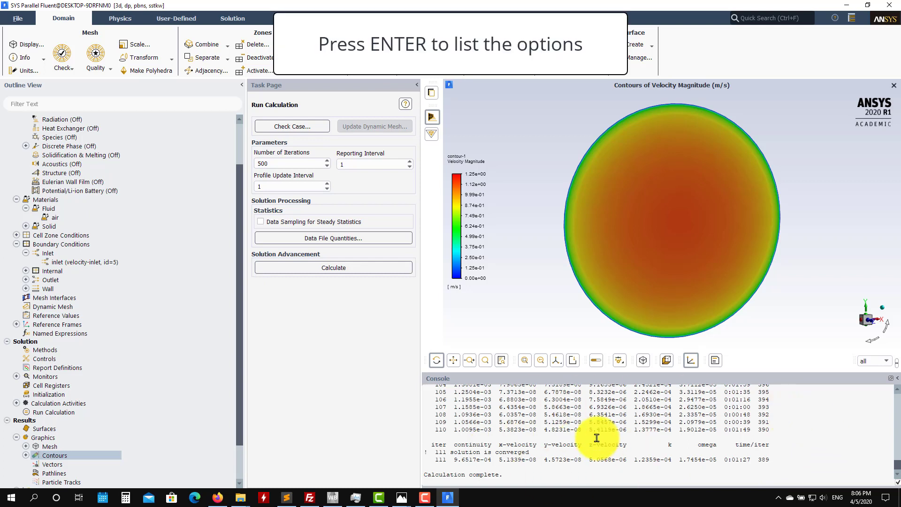
{"action": "key", "text": "Return"}
{"action": "key", "text": "Return"}
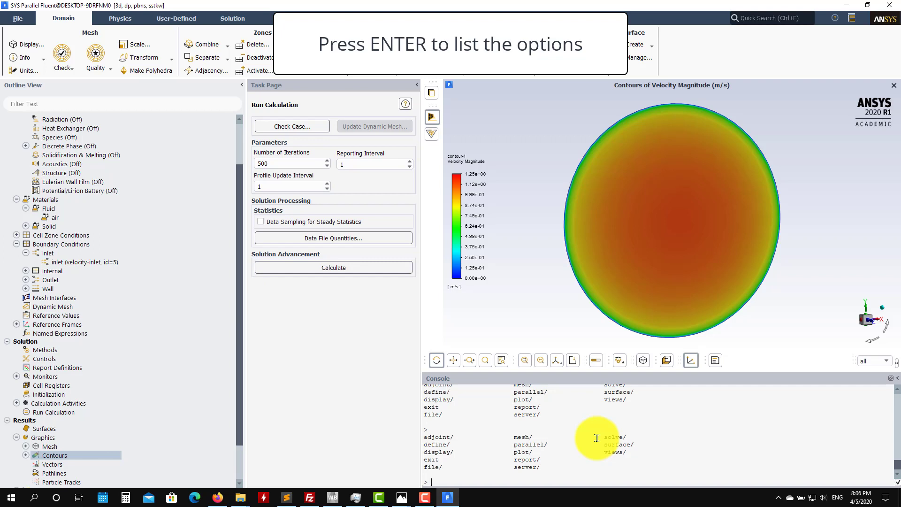
{"action": "type", "text": "file"}
{"action": "key", "text": "Return"}
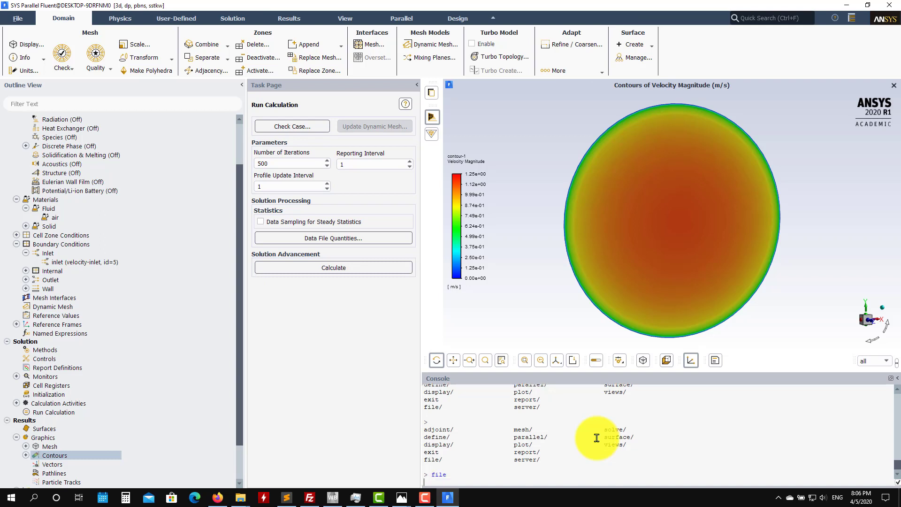
{"action": "key", "text": "Return"}
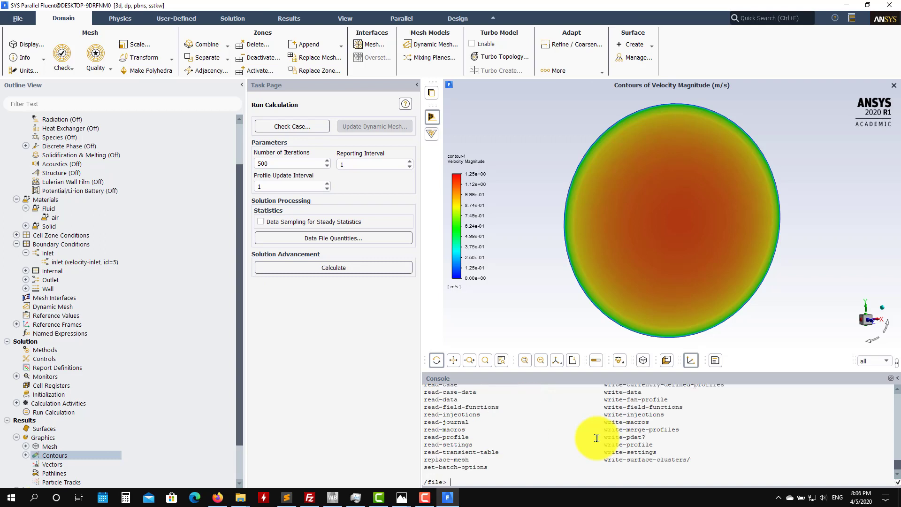
{"action": "scroll", "coordinate": [596, 438], "scroll_direction": "up", "scroll_amount": 3}
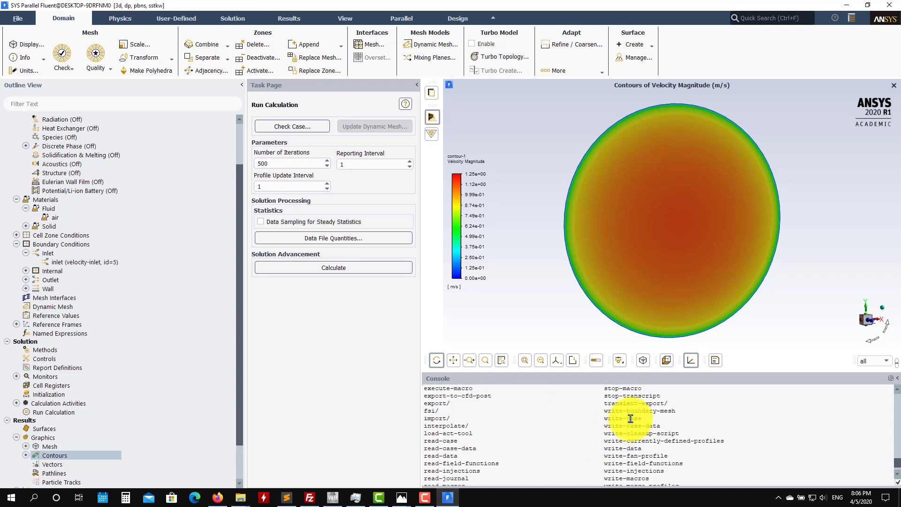
{"action": "scroll", "coordinate": [647, 413], "scroll_direction": "down", "scroll_amount": 3}
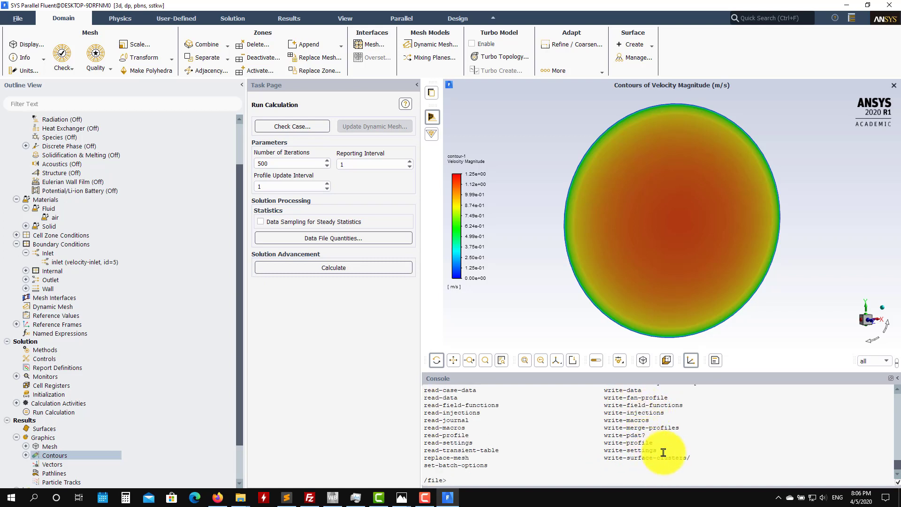
Write the case settings to a file named setjoe with the write-settings console command
{"action": "type", "text": "rite"}
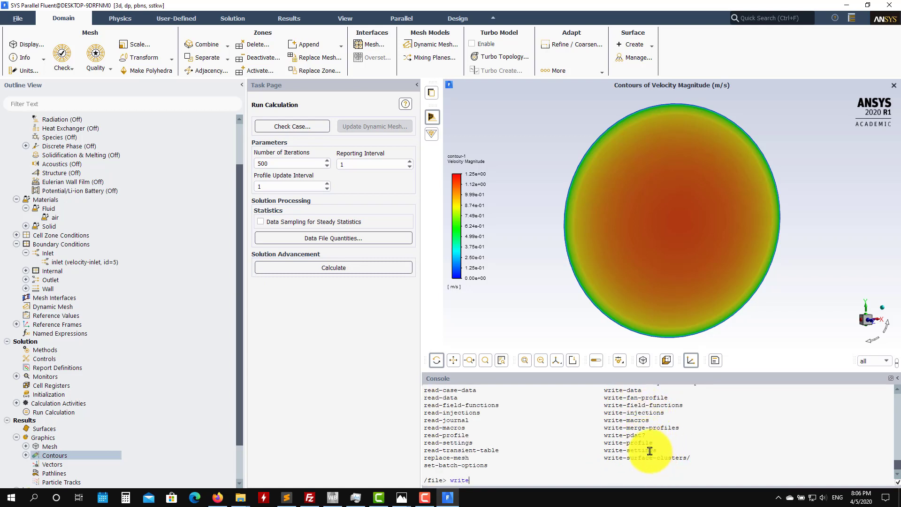
{"action": "type", "text": "-settings"}
{"action": "key", "text": "Return"}
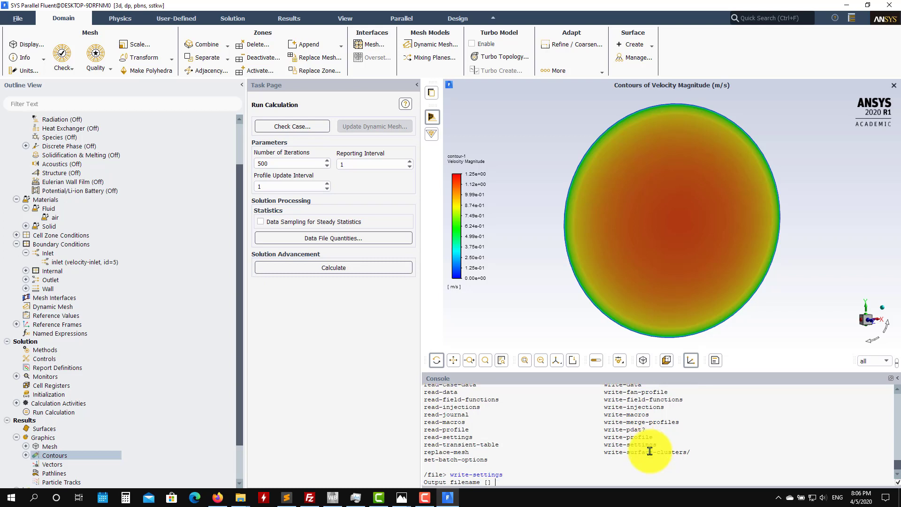
{"action": "type", "text": "setjoe"}
{"action": "key", "text": "Return"}
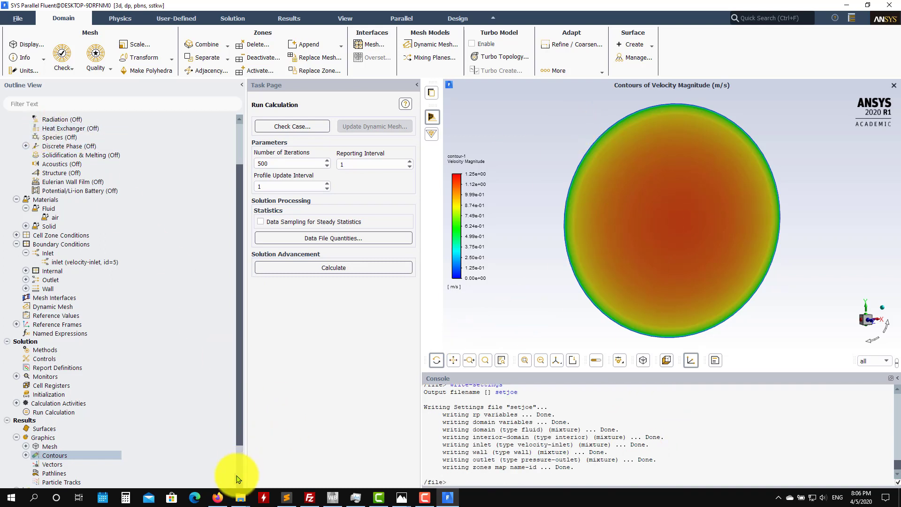
Switch to File Explorer and open the setjoe file from the workbench_case folder in Sublime Text to examine its contents
{"action": "mouse_move", "coordinate": [238, 498]}
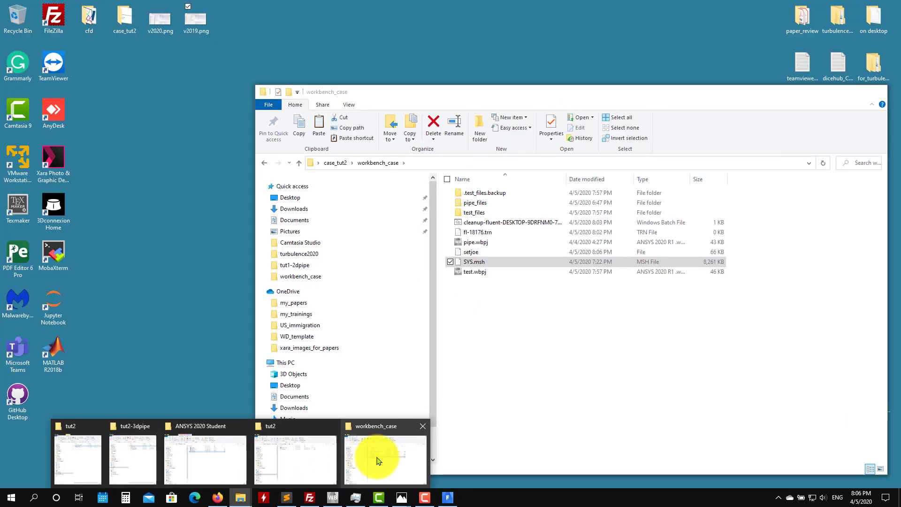
{"action": "left_click", "coordinate": [376, 457]}
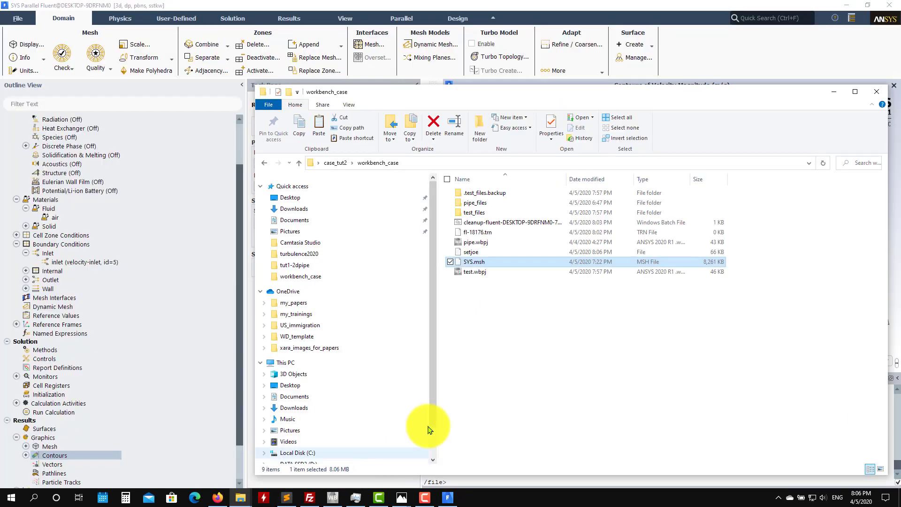
{"action": "left_click", "coordinate": [470, 252]}
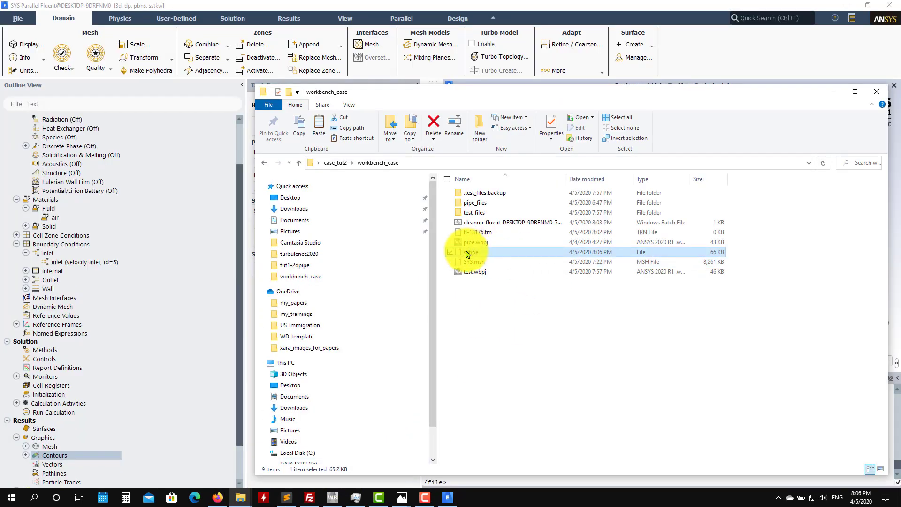
{"action": "right_click", "coordinate": [474, 250]}
{"action": "left_click", "coordinate": [517, 274]}
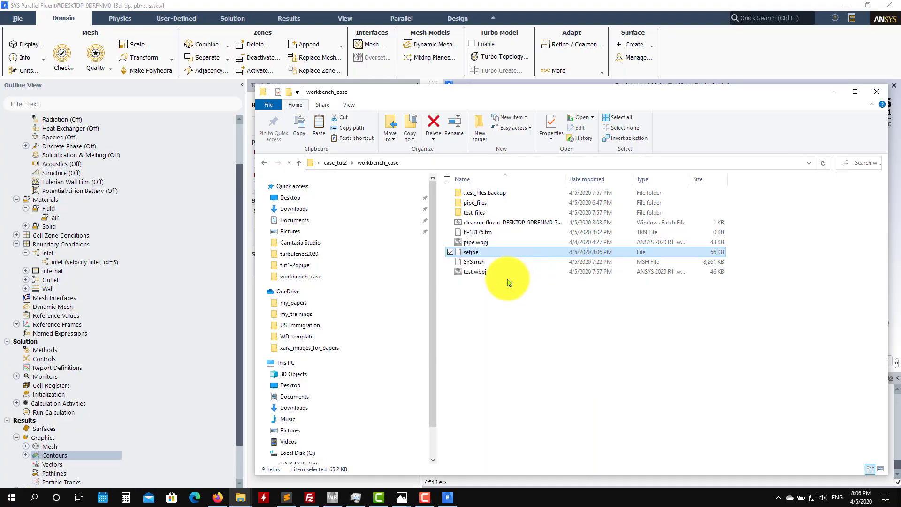
{"action": "left_click_drag", "start_coordinate": [865, 66], "coordinate": [840, 49]}
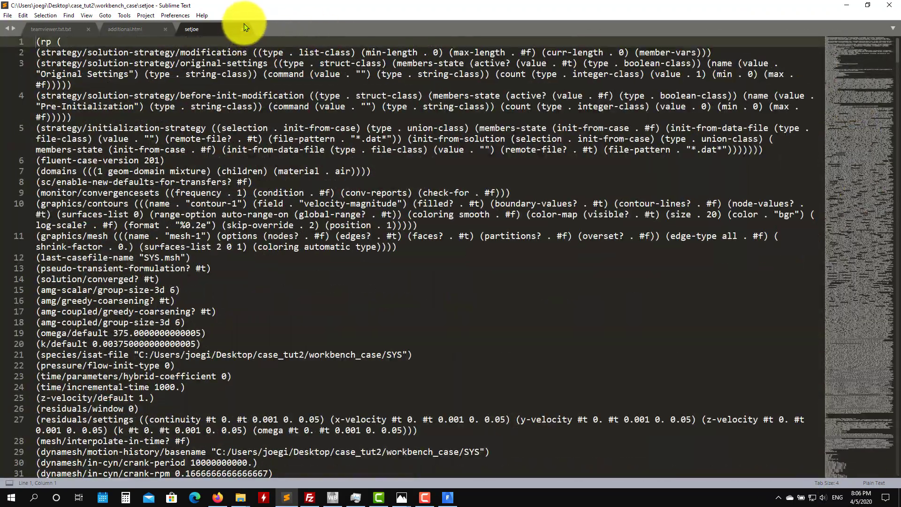
Close the setjoe file in Sublime Text and switch back to Fluent
{"action": "left_click", "coordinate": [243, 29]}
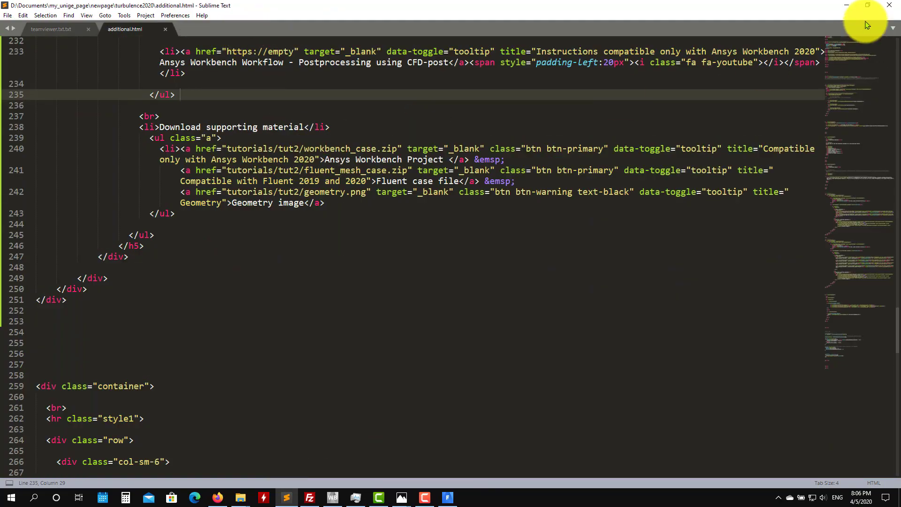
{"action": "left_click", "coordinate": [847, 5]}
{"action": "left_click", "coordinate": [676, 5]}
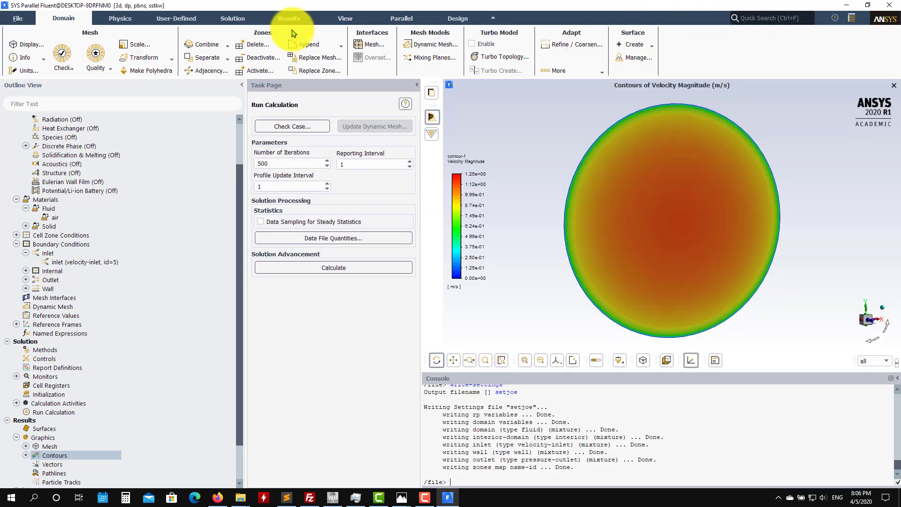
Read the SYS.msh mesh again, discarding the current case and data
{"action": "left_click", "coordinate": [17, 18]}
{"action": "mouse_move", "coordinate": [38, 31]}
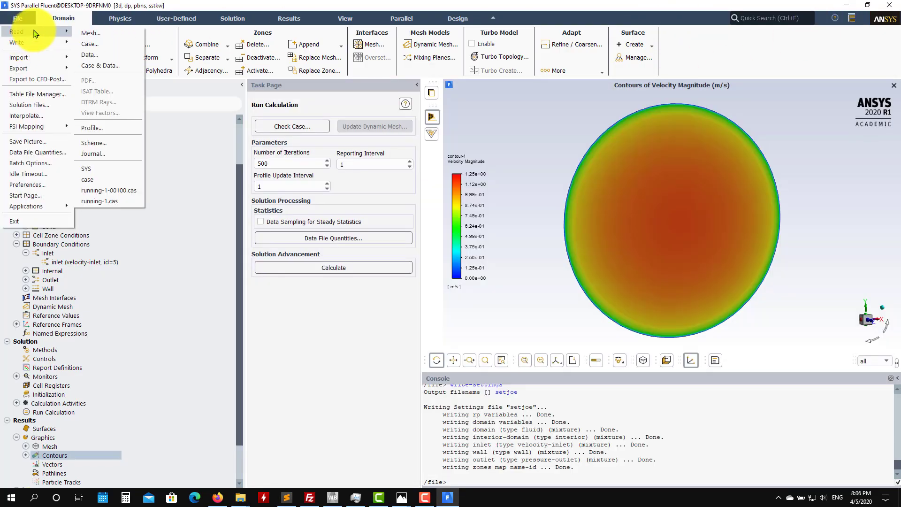
{"action": "left_click", "coordinate": [102, 36]}
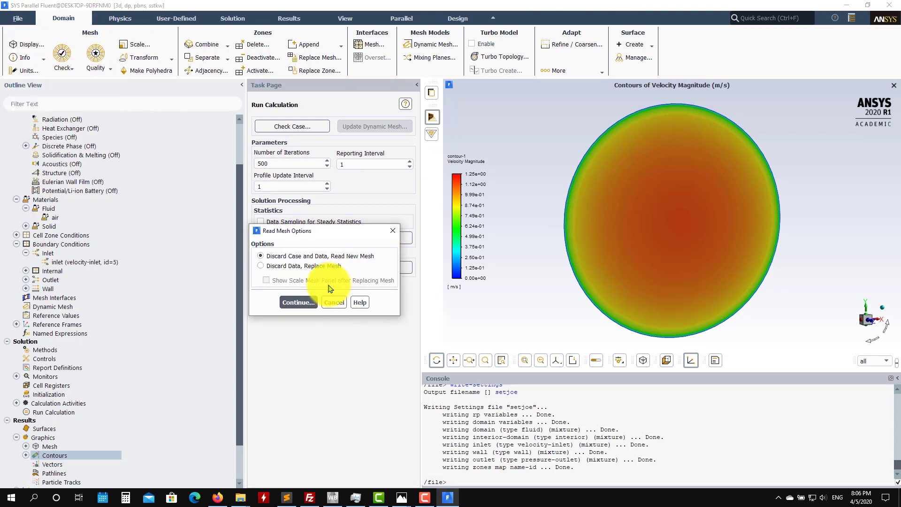
{"action": "left_click", "coordinate": [298, 302]}
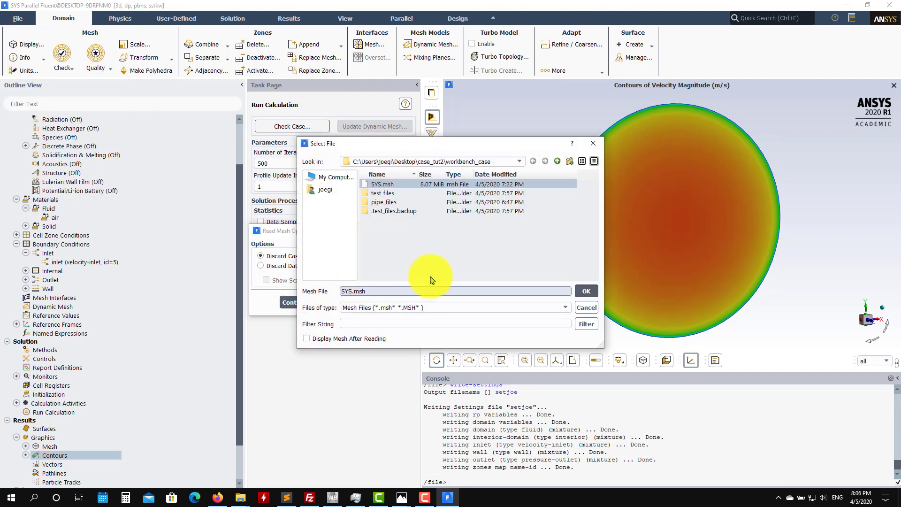
{"action": "left_click", "coordinate": [587, 292]}
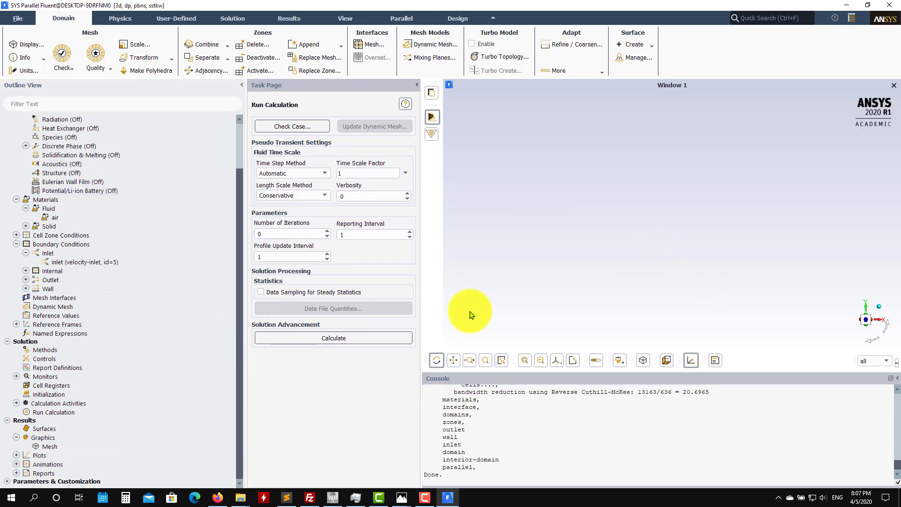
Check the solution methods and the properties of the fluid material air after reloading the mesh
{"action": "left_click", "coordinate": [47, 349]}
{"action": "scroll", "coordinate": [93, 164], "scroll_direction": "up", "scroll_amount": 3}
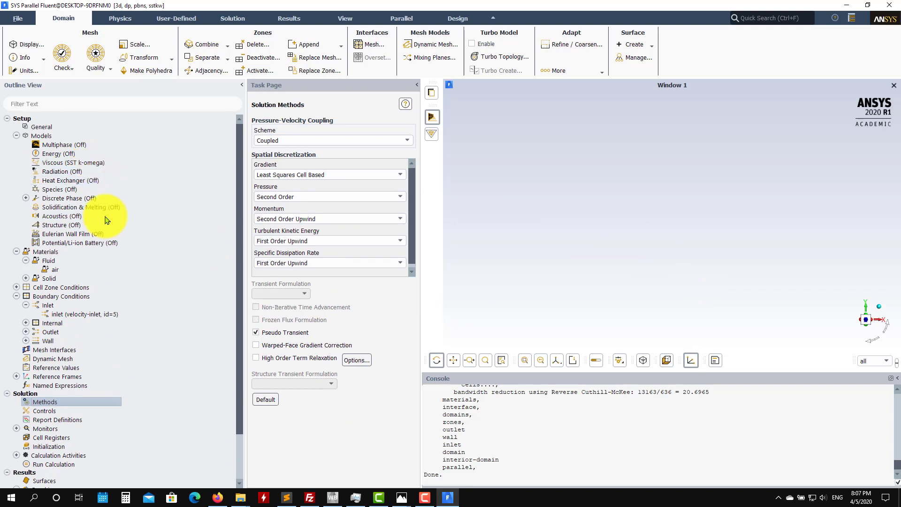
{"action": "double_click", "coordinate": [54, 270]}
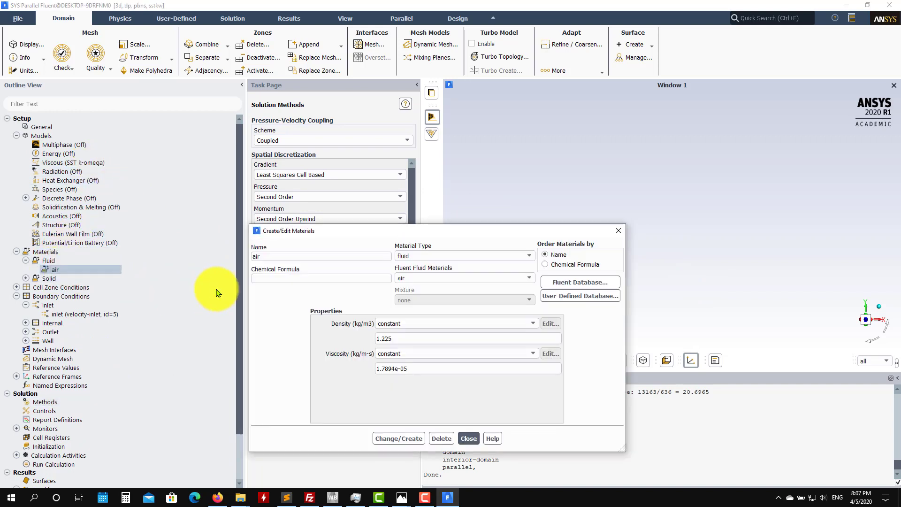
{"action": "left_click", "coordinate": [469, 438]}
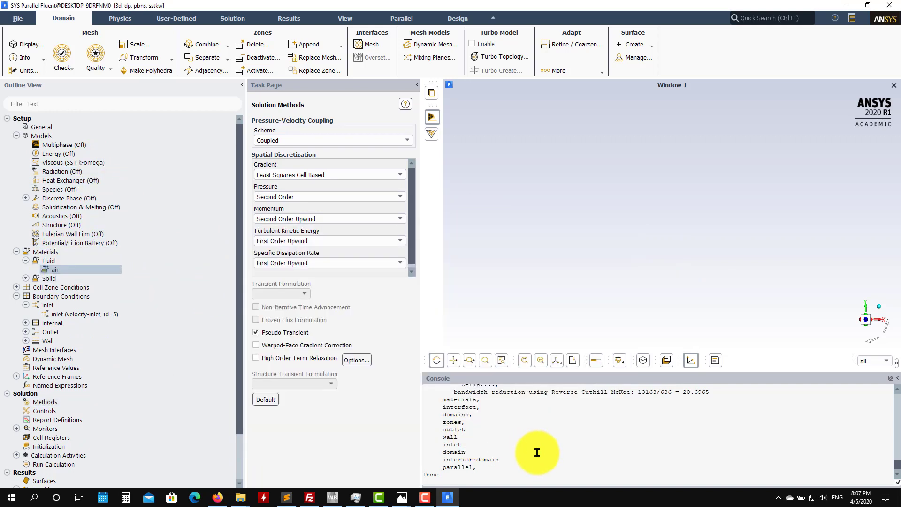
Enter the console's file menu, look through its available commands and start the read-settings command
{"action": "type", "text": "file"}
{"action": "key", "text": "Return"}
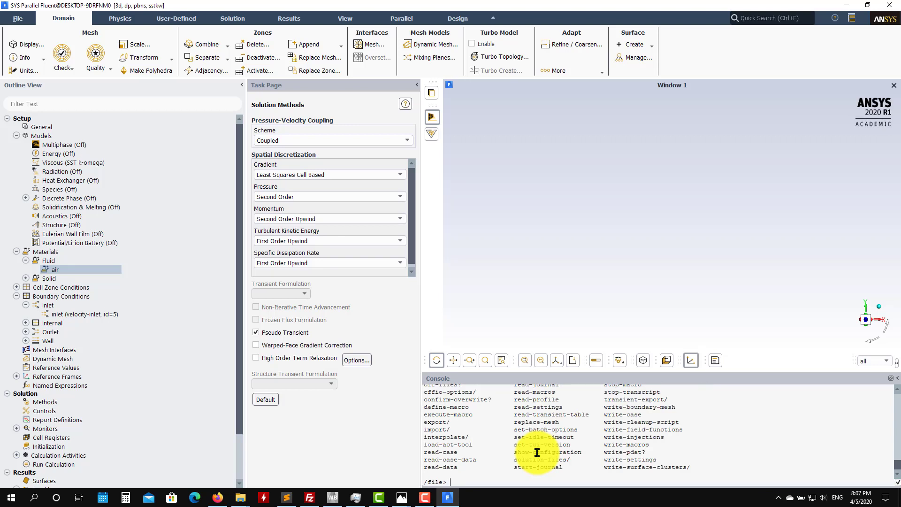
{"action": "scroll", "coordinate": [653, 453], "scroll_direction": "up", "scroll_amount": 3}
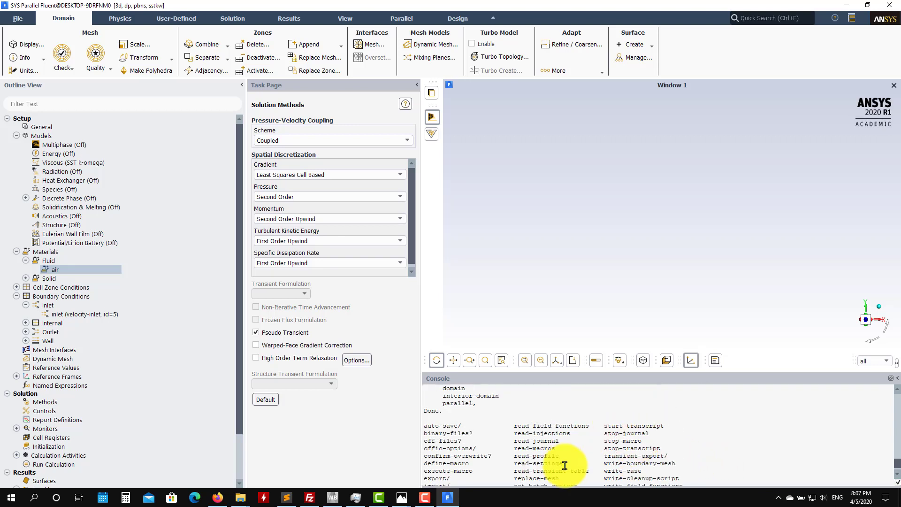
{"action": "left_click_drag", "start_coordinate": [552, 463], "coordinate": [525, 464]}
{"action": "scroll", "coordinate": [614, 452], "scroll_direction": "down", "scroll_amount": 3}
{"action": "left_click", "coordinate": [614, 454]}
{"action": "type", "text": "read-se"}
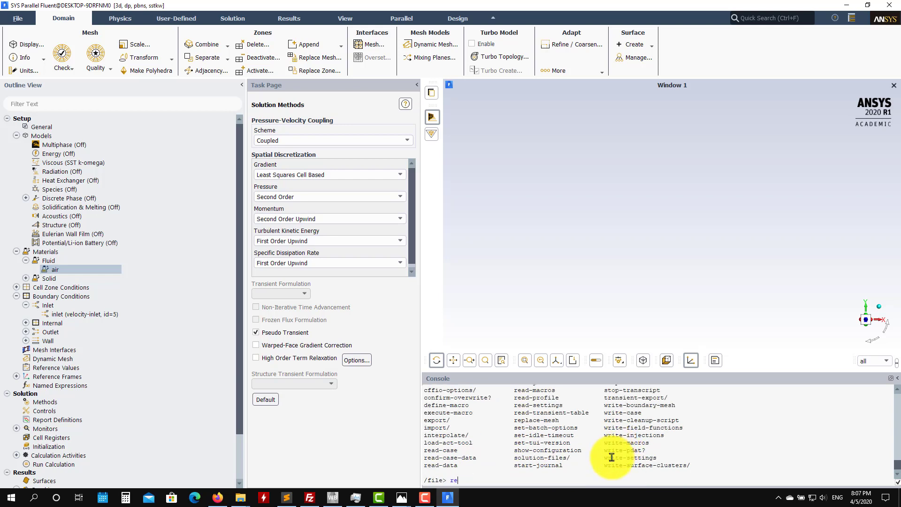
{"action": "type", "text": "ttings"}
{"action": "key", "text": "Return"}
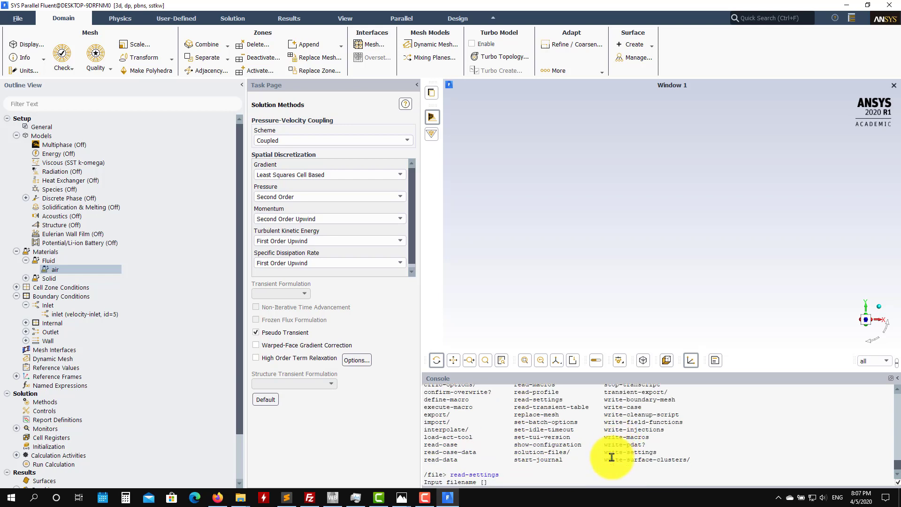
Check the settings file's name in the workbench_case folder in File Explorer and supply setjoe as the input filename back in Fluent
{"action": "left_click", "coordinate": [241, 494]}
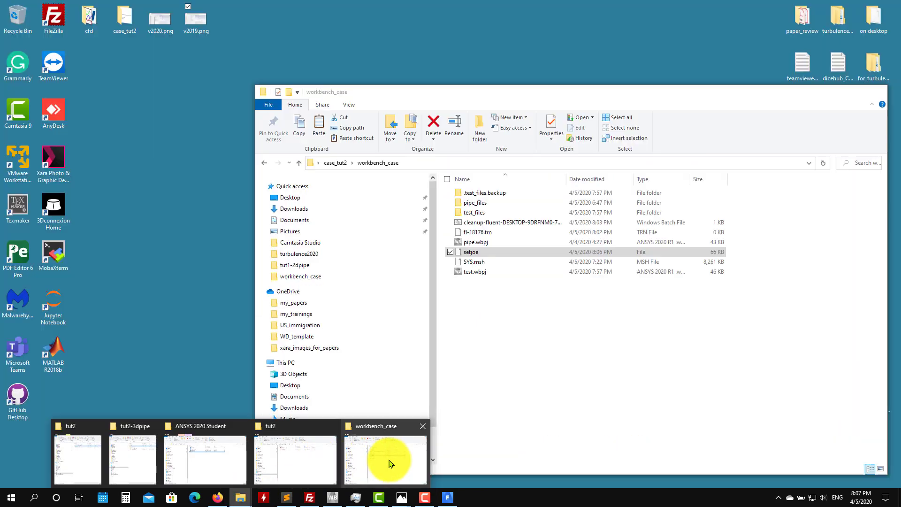
{"action": "left_click", "coordinate": [392, 463]}
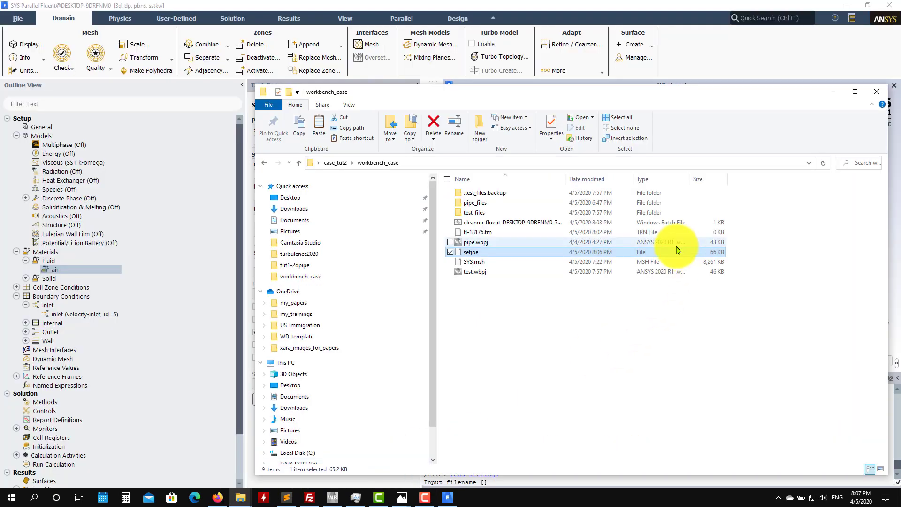
{"action": "left_click", "coordinate": [835, 89]}
{"action": "type", "text": "se"}
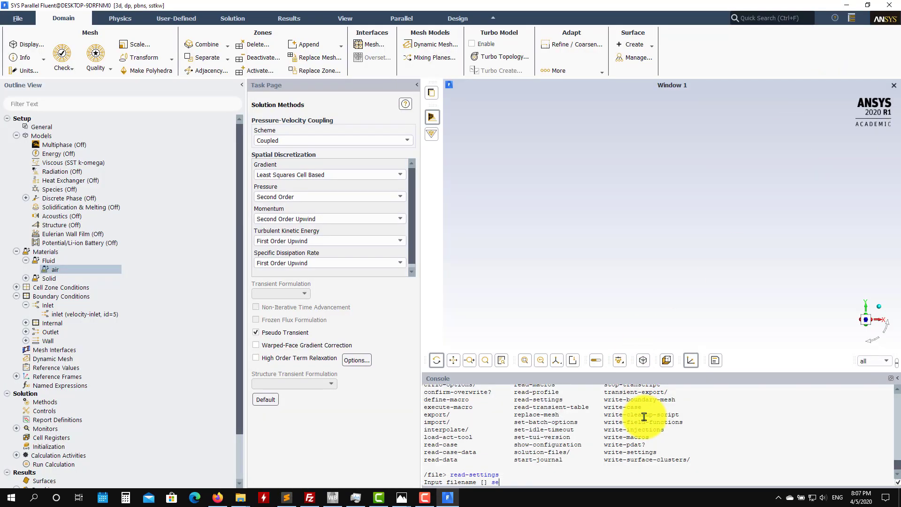
{"action": "type", "text": "tjoe"}
{"action": "key", "text": "Return"}
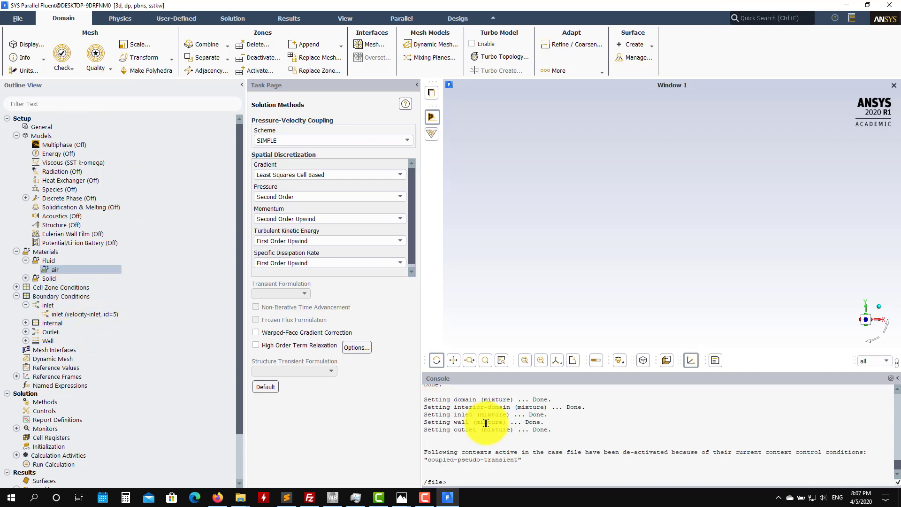
Review the console output of the settings import and check the density and viscosity of the fluid material air
{"action": "scroll", "coordinate": [493, 431], "scroll_direction": "down", "scroll_amount": 1}
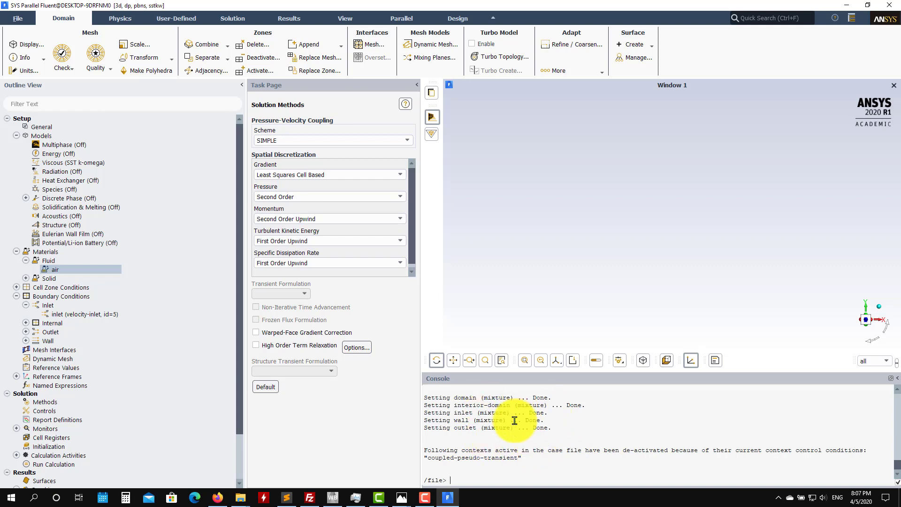
{"action": "scroll", "coordinate": [516, 434], "scroll_direction": "up", "scroll_amount": 3}
{"action": "scroll", "coordinate": [511, 431], "scroll_direction": "down", "scroll_amount": 3}
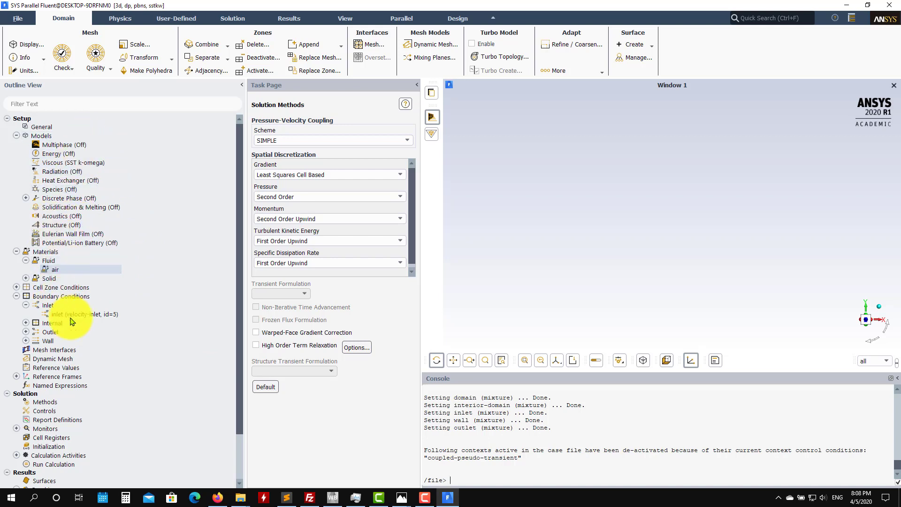
{"action": "scroll", "coordinate": [66, 328], "scroll_direction": "down", "scroll_amount": 2}
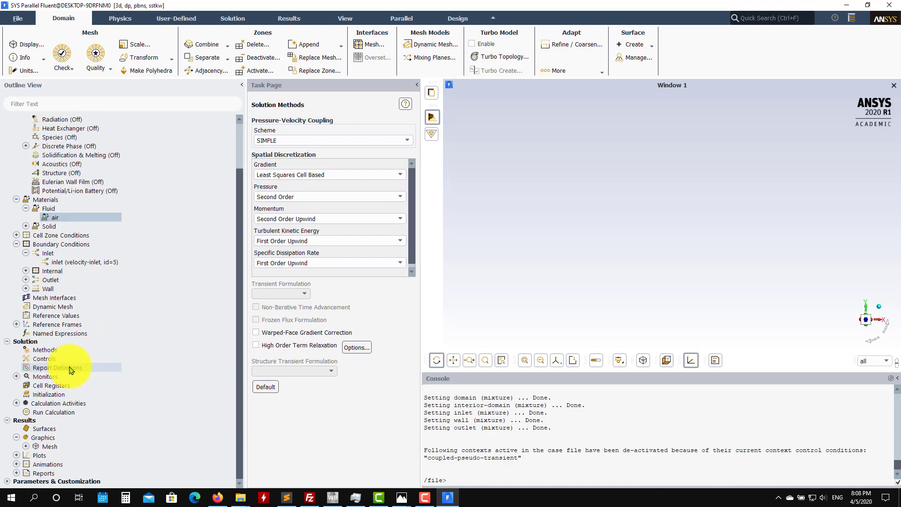
{"action": "double_click", "coordinate": [78, 218]}
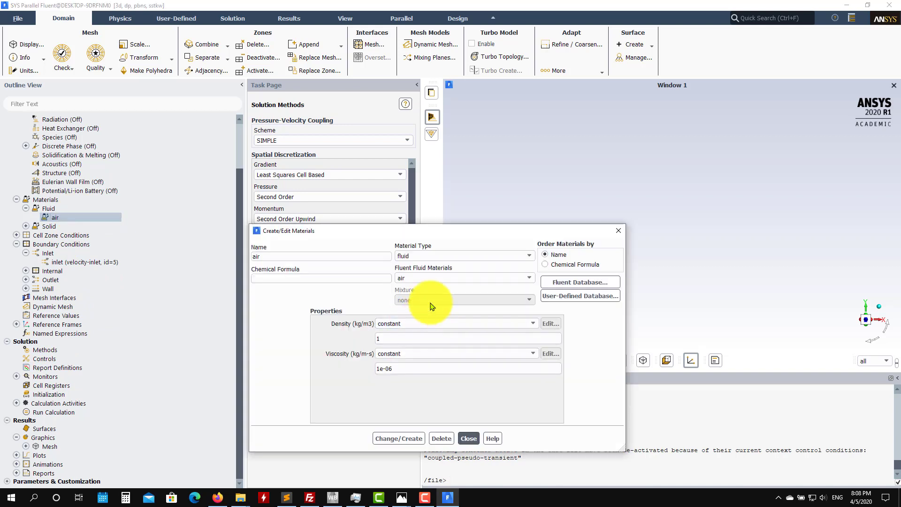
{"action": "left_click", "coordinate": [468, 446]}
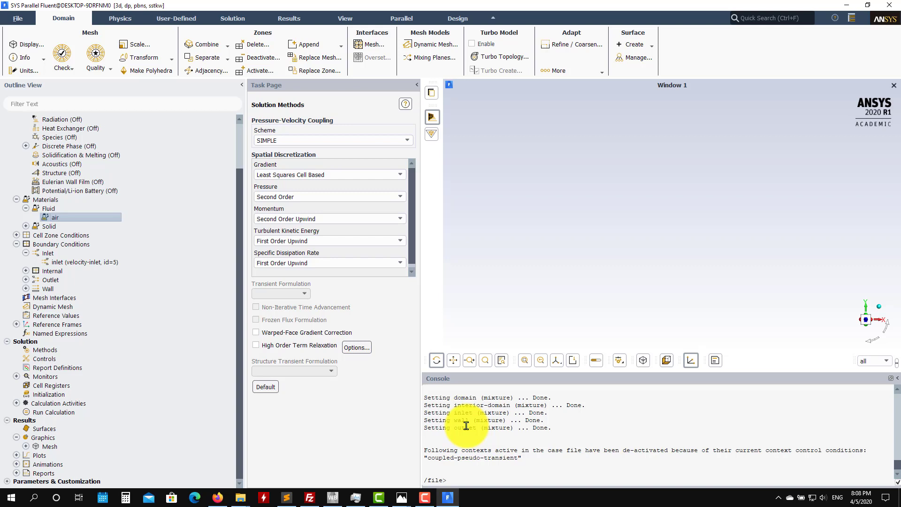
Leave the console's file menu with q and list the top-level text commands
{"action": "left_click_drag", "start_coordinate": [507, 413], "coordinate": [518, 421]}
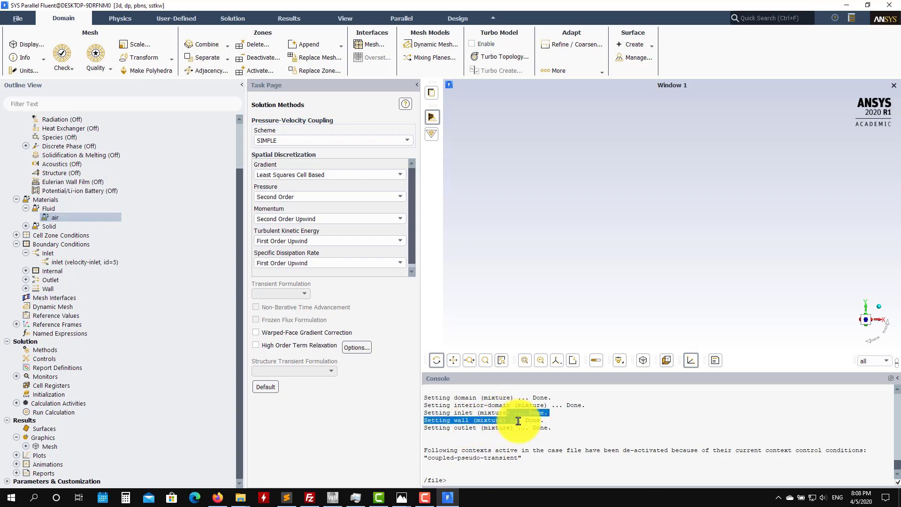
{"action": "key", "text": "Return"}
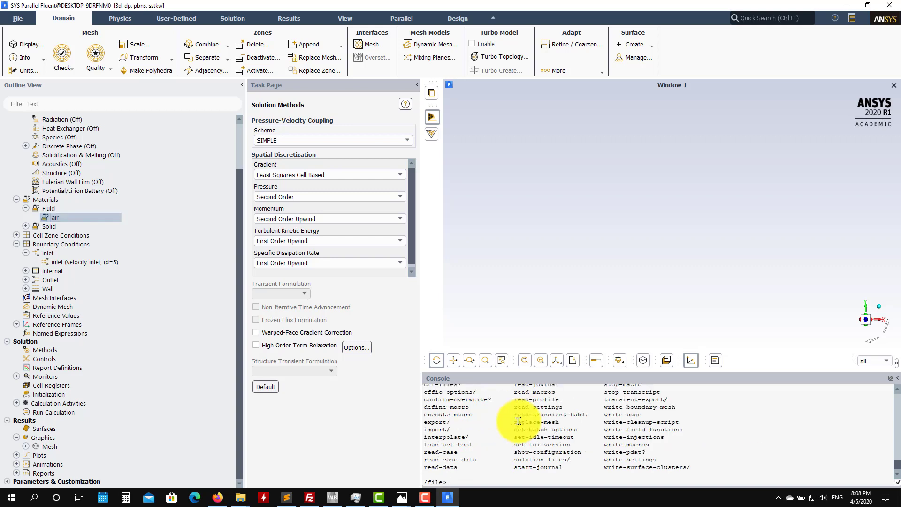
{"action": "type", "text": "q"}
{"action": "key", "text": "Return"}
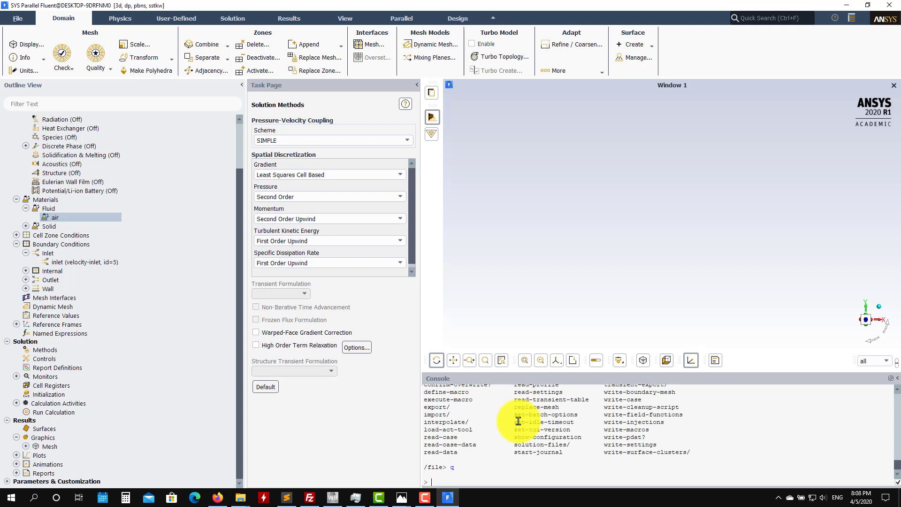
{"action": "key", "text": "Return"}
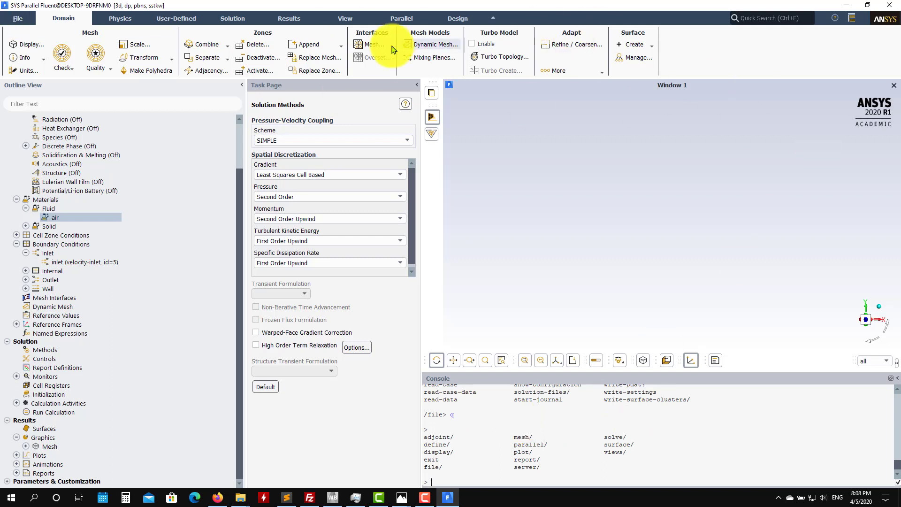
{"action": "left_click", "coordinate": [557, 422]}
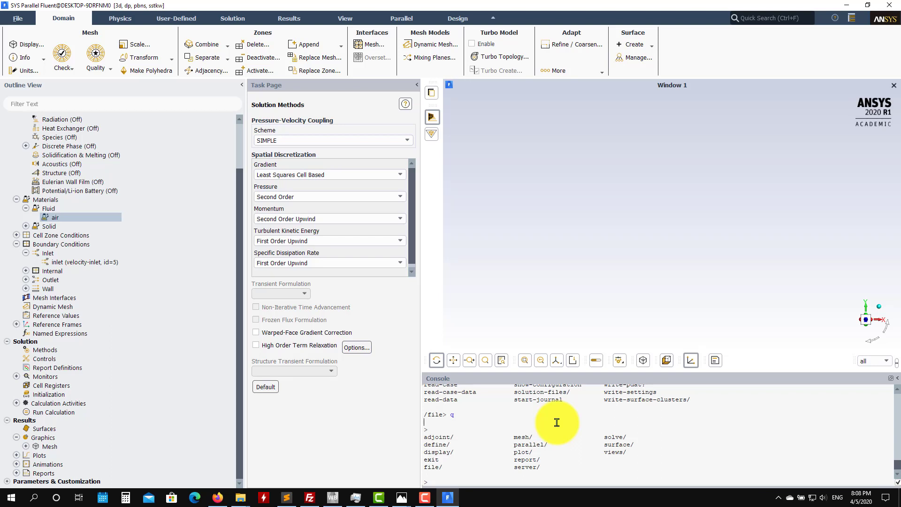
Reset the solution methods to their default settings
{"action": "left_click", "coordinate": [45, 350]}
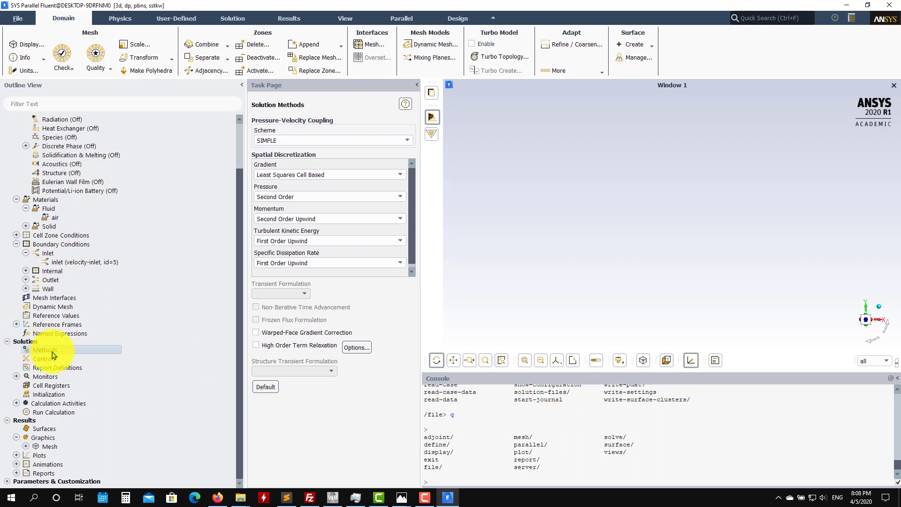
{"action": "left_click", "coordinate": [403, 141]}
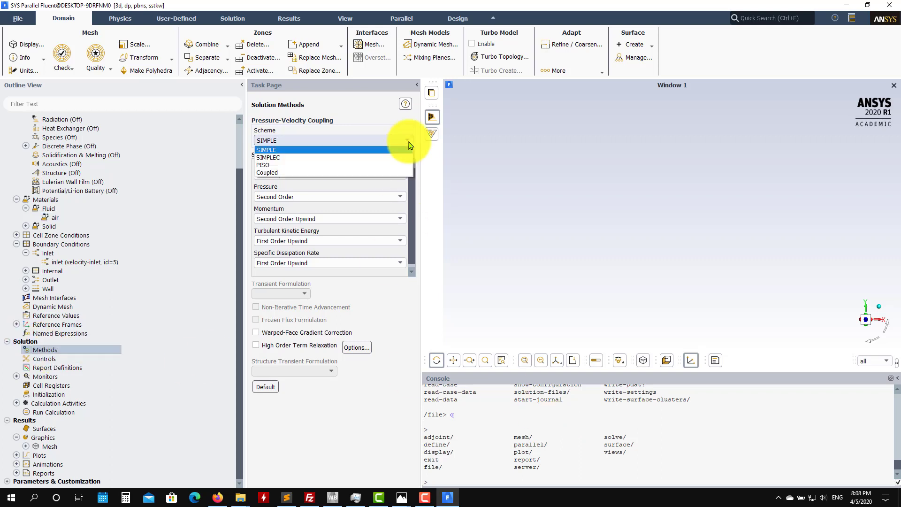
{"action": "left_click", "coordinate": [258, 386]}
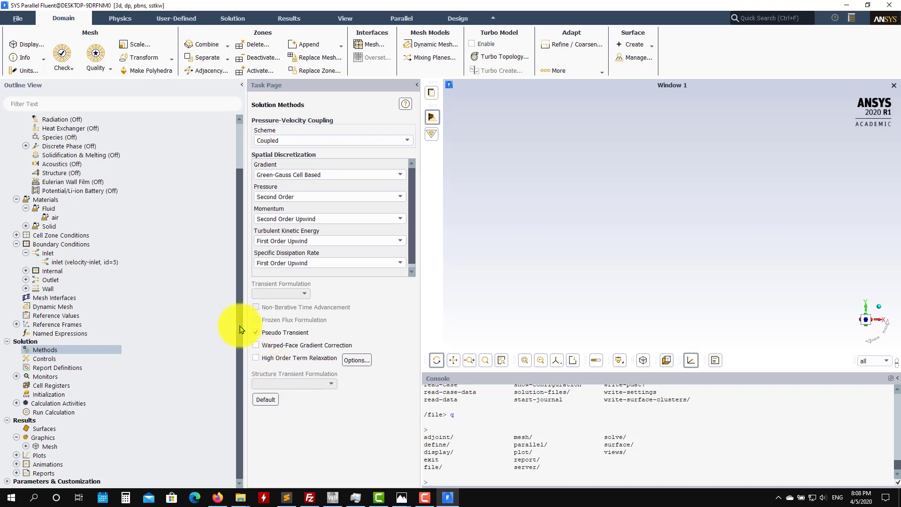
Start the calculation with 500 iterations, agreeing to initialize the case first
{"action": "left_click", "coordinate": [66, 413]}
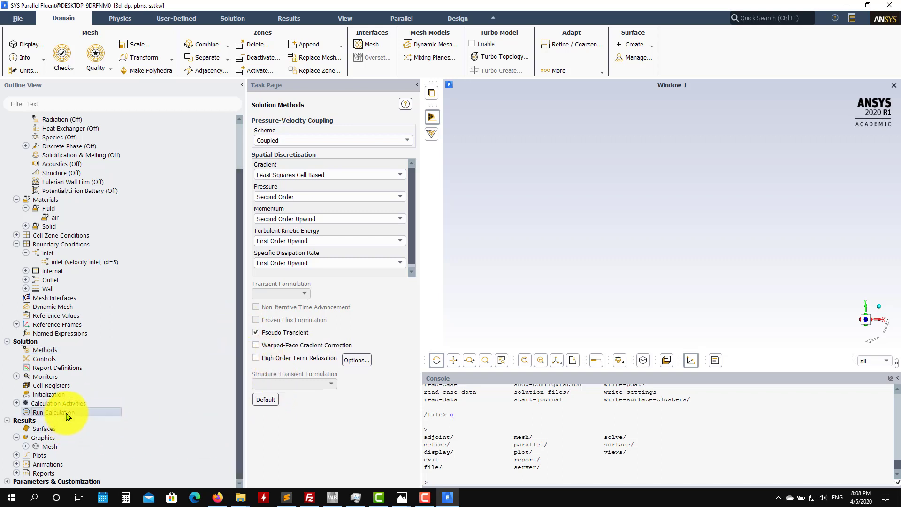
{"action": "left_click", "coordinate": [351, 338]}
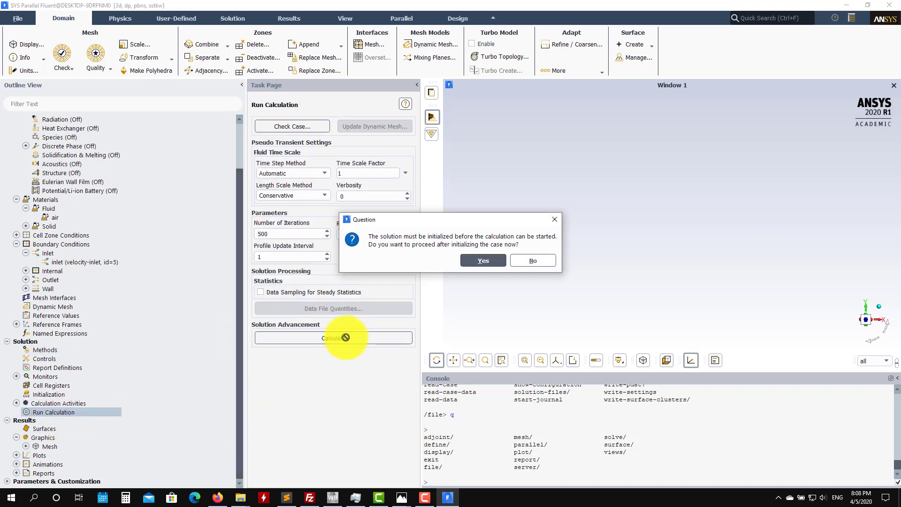
{"action": "left_click", "coordinate": [480, 265]}
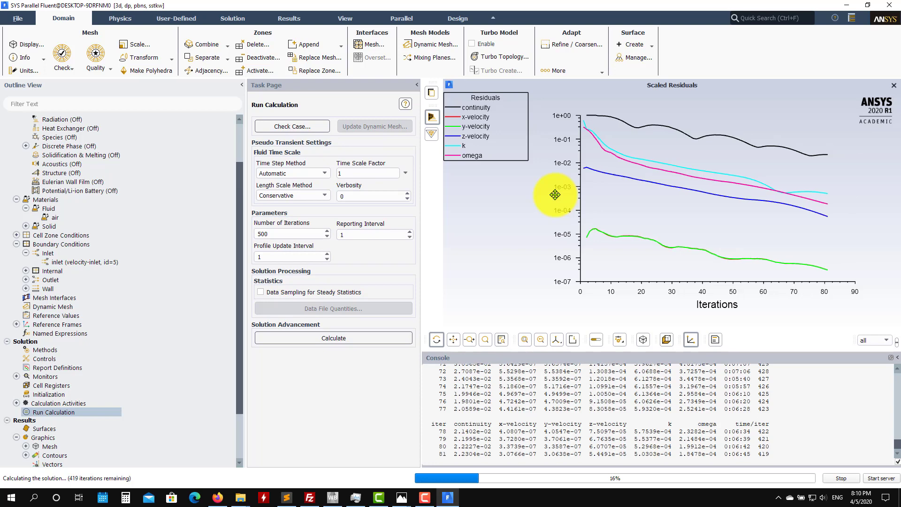
Compare the v2020.png and v2019.png residual plots side by side in Photos, close both images and dismiss Fluent's calculation message
{"action": "mouse_move", "coordinate": [403, 501]}
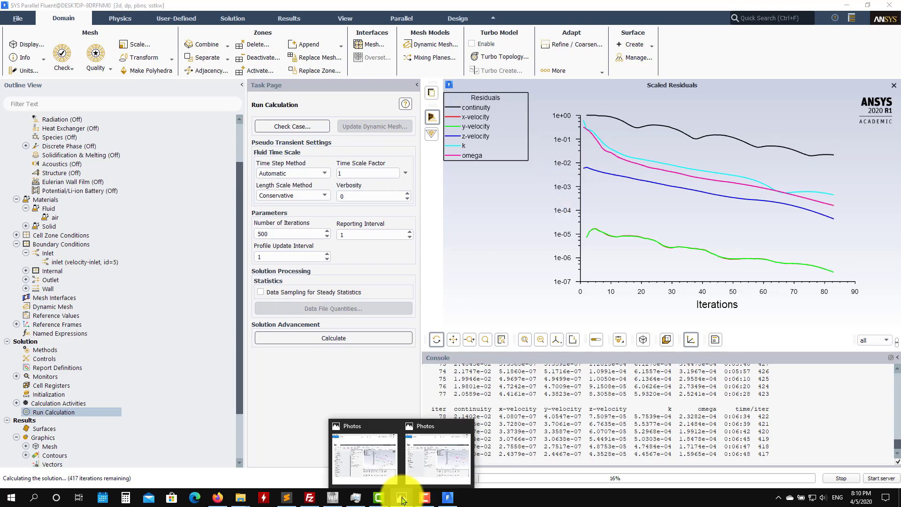
{"action": "left_click", "coordinate": [374, 474]}
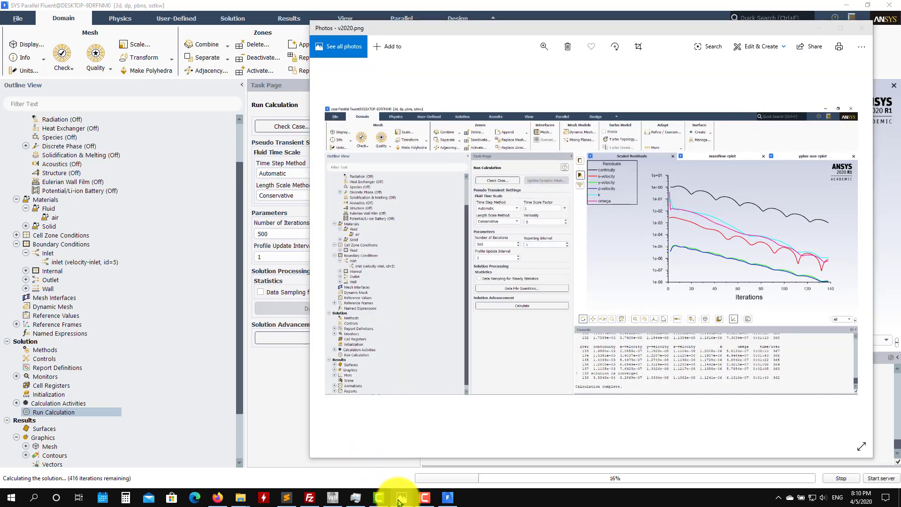
{"action": "left_click", "coordinate": [429, 464]}
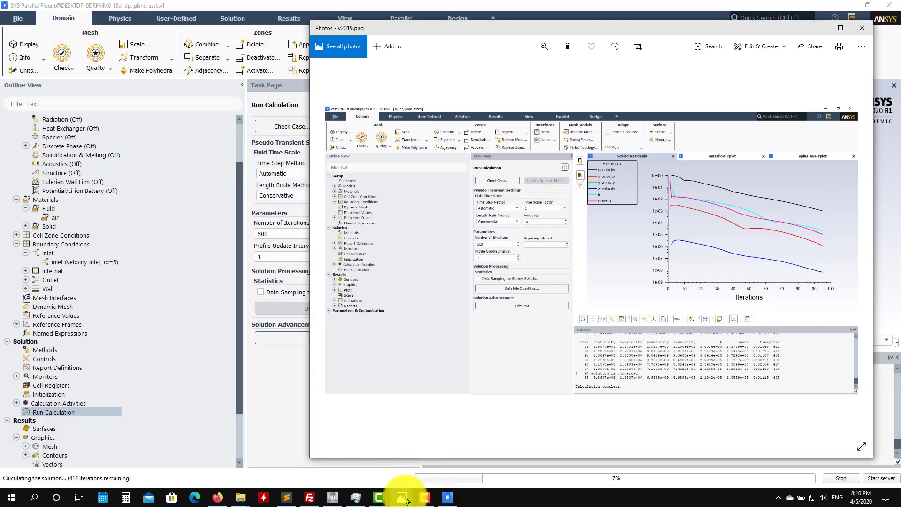
{"action": "left_click", "coordinate": [362, 458]}
{"action": "left_click_drag", "start_coordinate": [687, 34], "coordinate": [355, 30]}
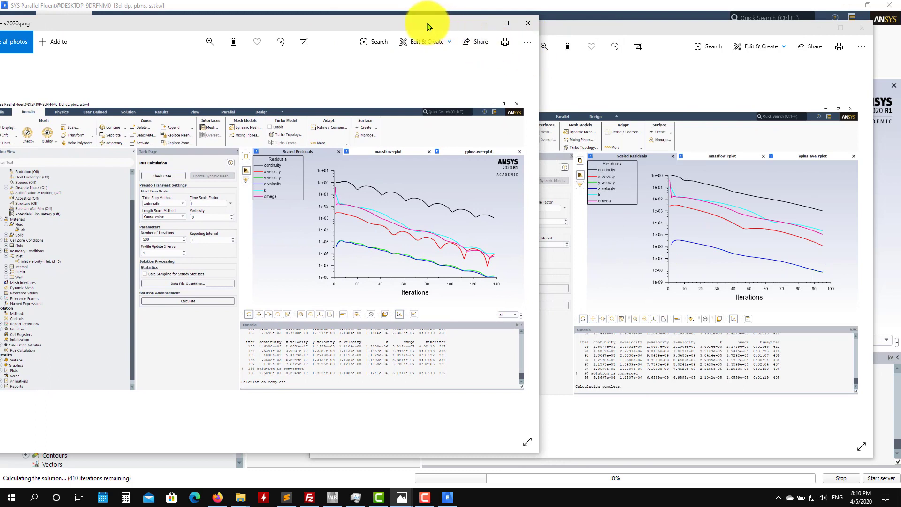
{"action": "left_click_drag", "start_coordinate": [428, 25], "coordinate": [462, 28]}
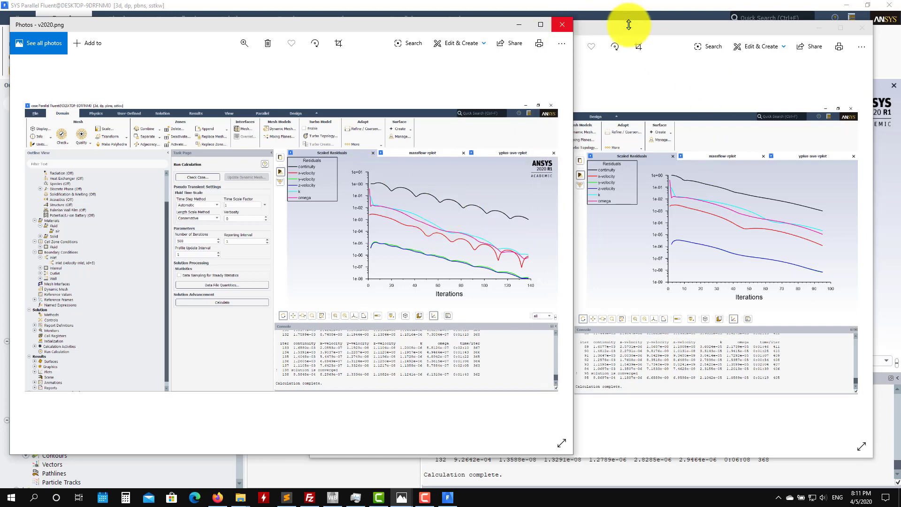
{"action": "left_click", "coordinate": [563, 25]}
{"action": "left_click", "coordinate": [868, 21]}
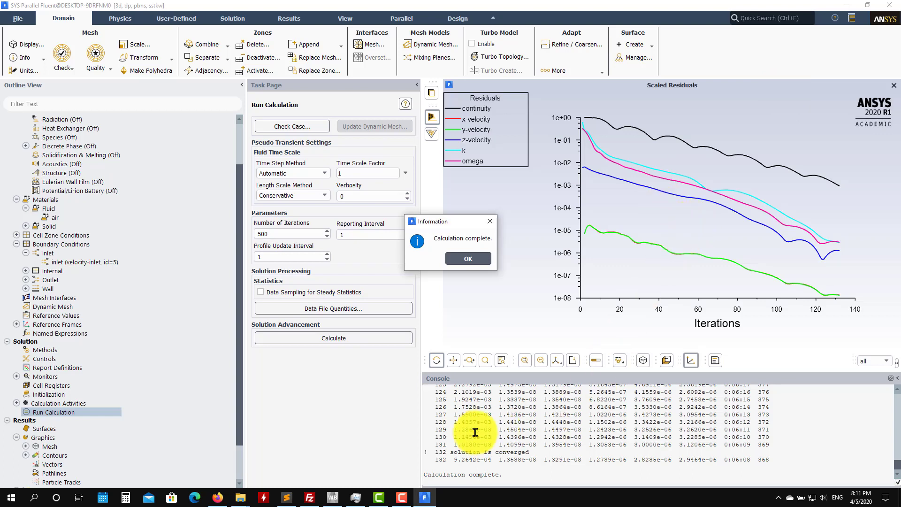
{"action": "left_click", "coordinate": [468, 259]}
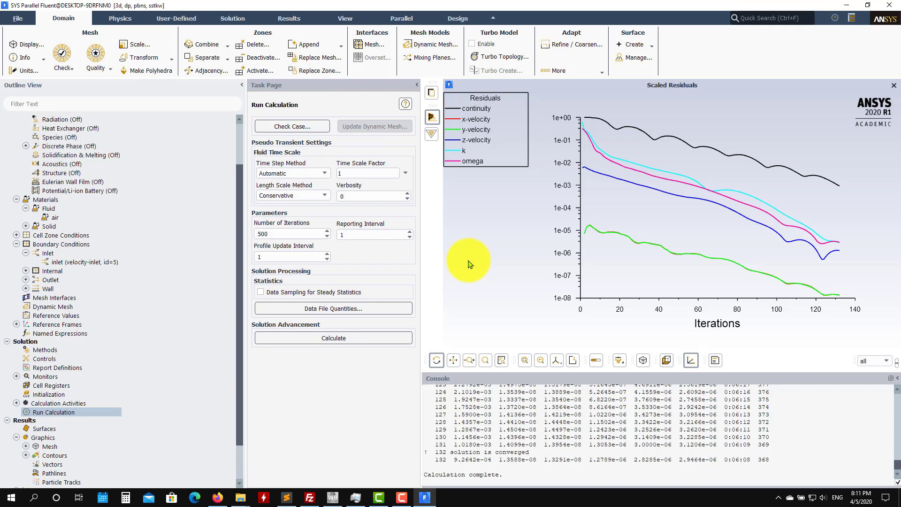
Check the default file name and format offered for writing the case and data files, and close the file dialog
{"action": "left_click", "coordinate": [18, 19]}
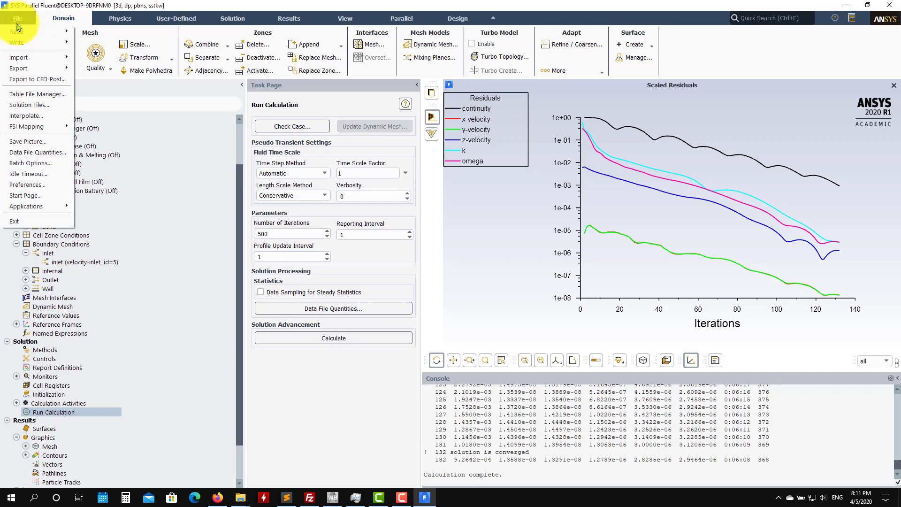
{"action": "mouse_move", "coordinate": [18, 44]}
{"action": "left_click", "coordinate": [96, 68]}
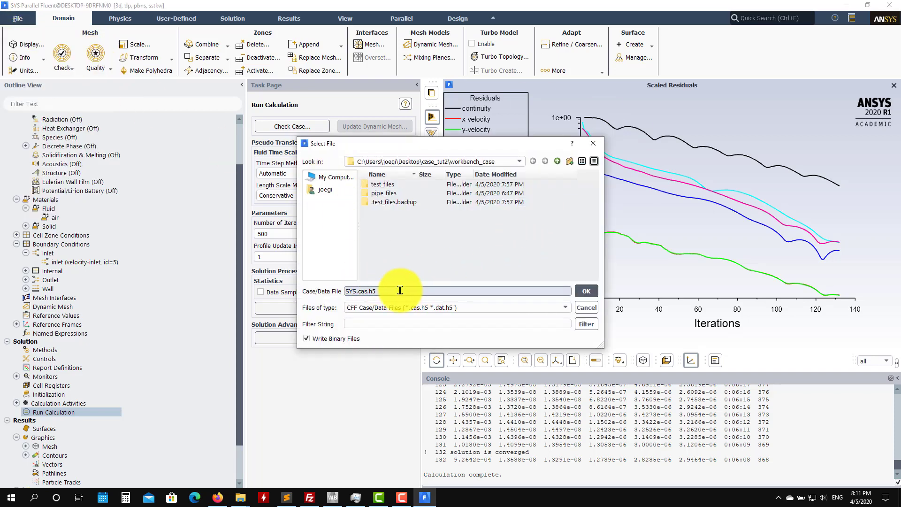
{"action": "left_click", "coordinate": [586, 291]}
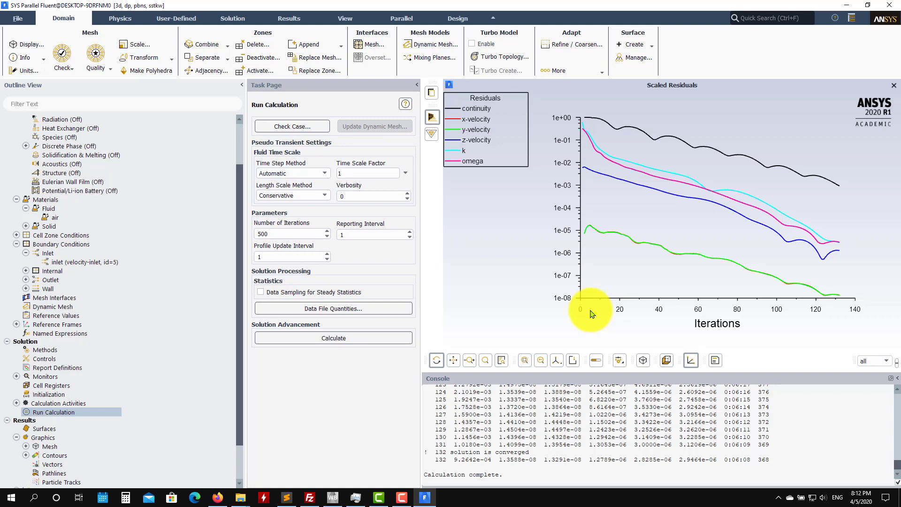
Set the solver's time option to Transient and open the run calculation settings
{"action": "scroll", "coordinate": [156, 177], "scroll_direction": "up", "scroll_amount": 2}
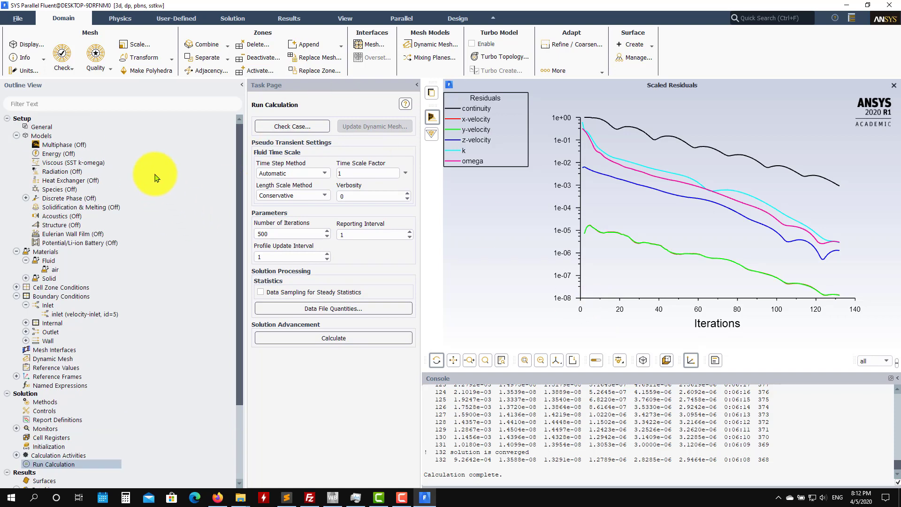
{"action": "left_click", "coordinate": [54, 127]}
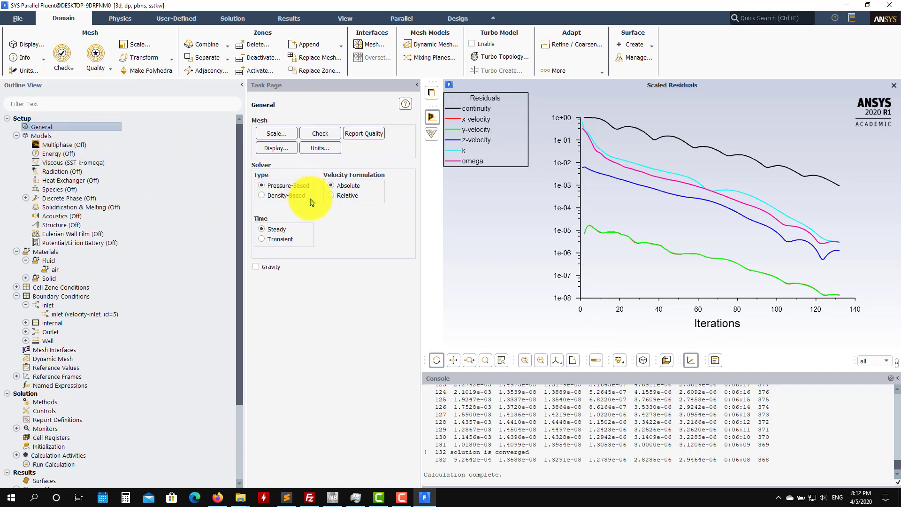
{"action": "left_click", "coordinate": [281, 239]}
{"action": "scroll", "coordinate": [135, 249], "scroll_direction": "down", "scroll_amount": 4}
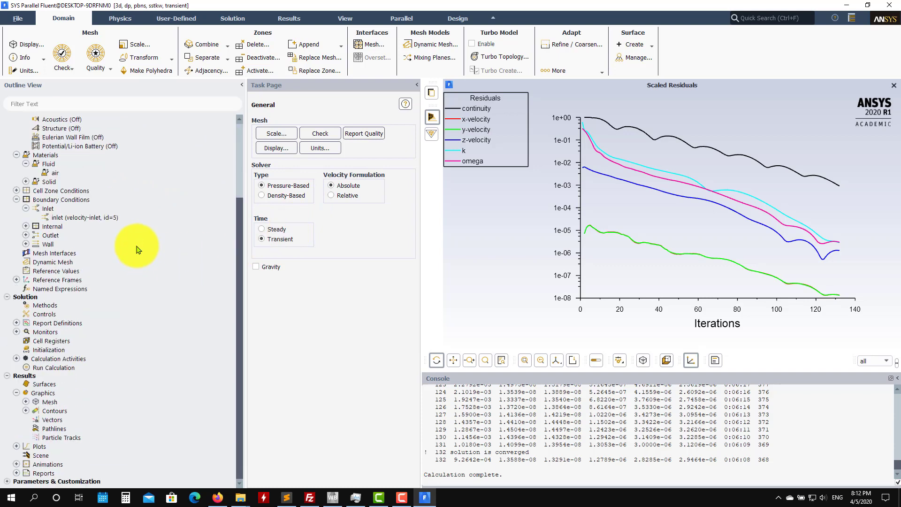
{"action": "left_click", "coordinate": [57, 367]}
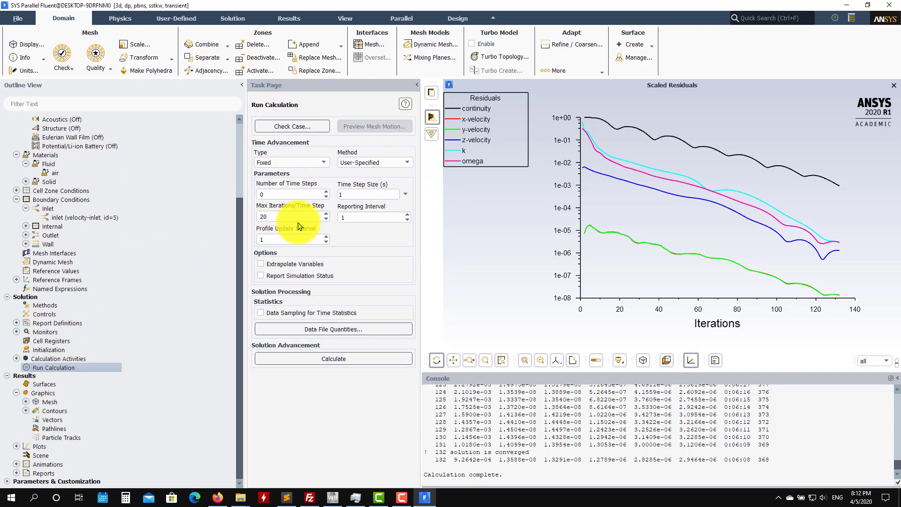